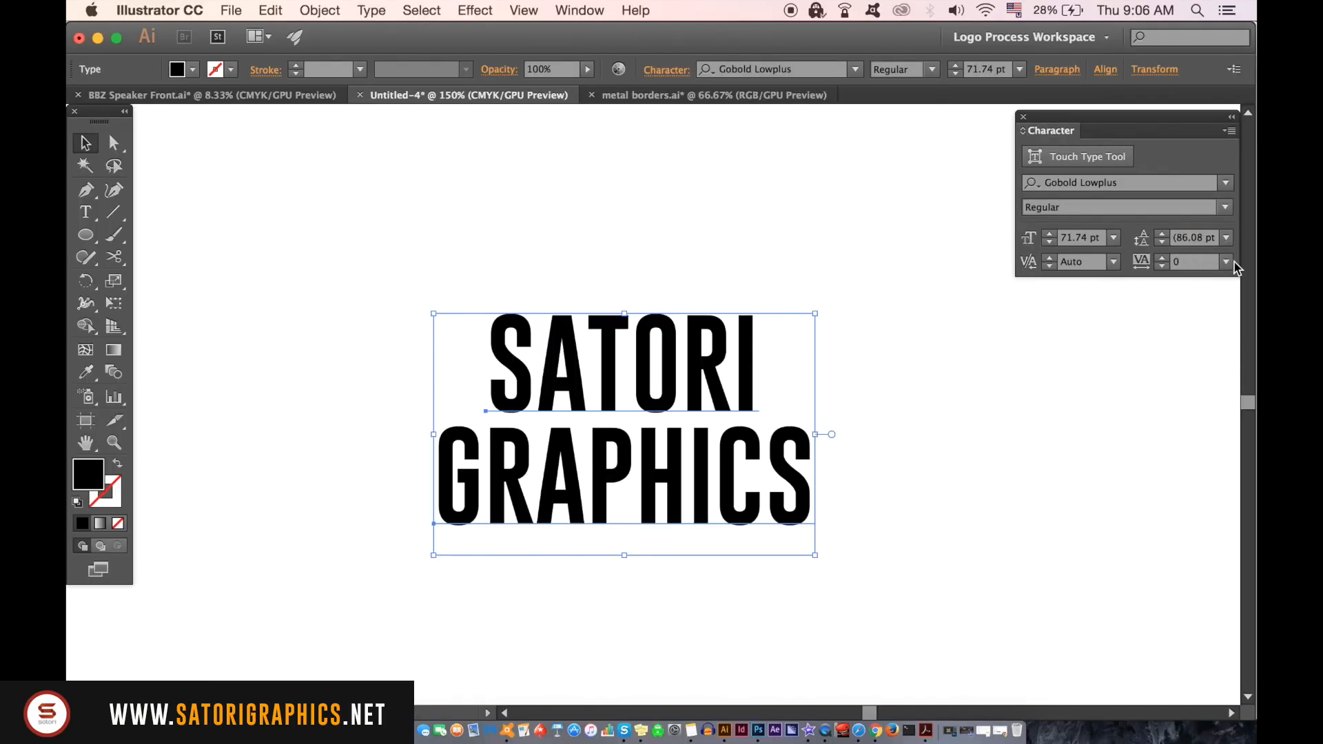
Set the tracking of the SATORI GRAPHICS text to -50
left_click(1226, 262)
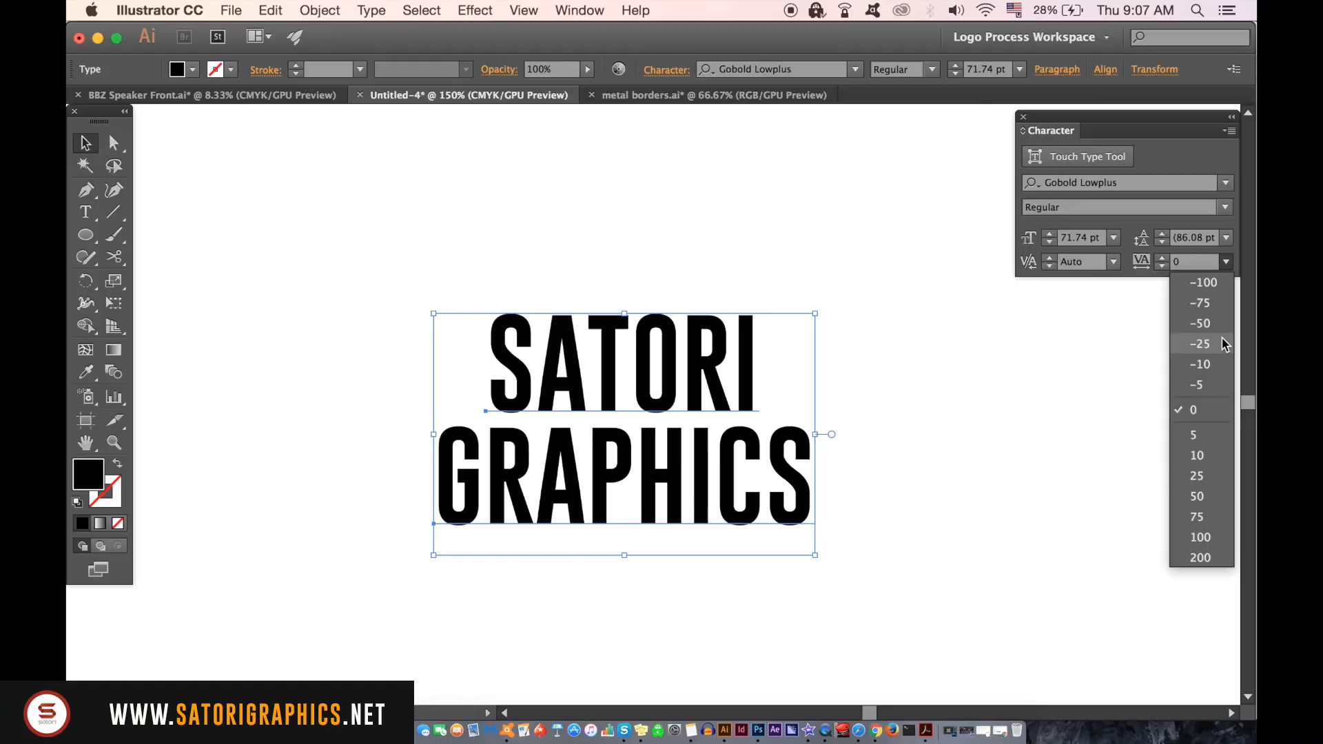
left_click(799, 491)
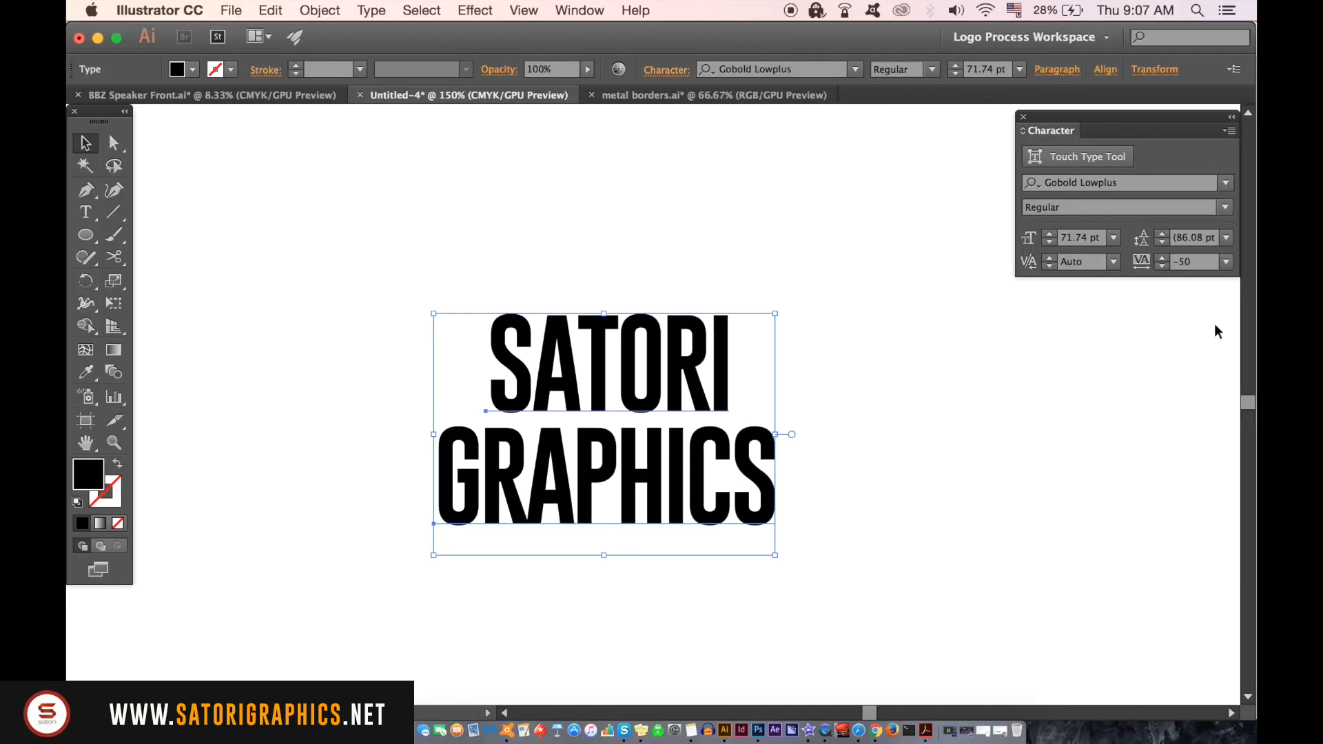
left_click(1038, 405)
Select the SATORI GRAPHICS text and convert it to outlines
left_click_drag(428, 280, 788, 564)
left_click(383, 9)
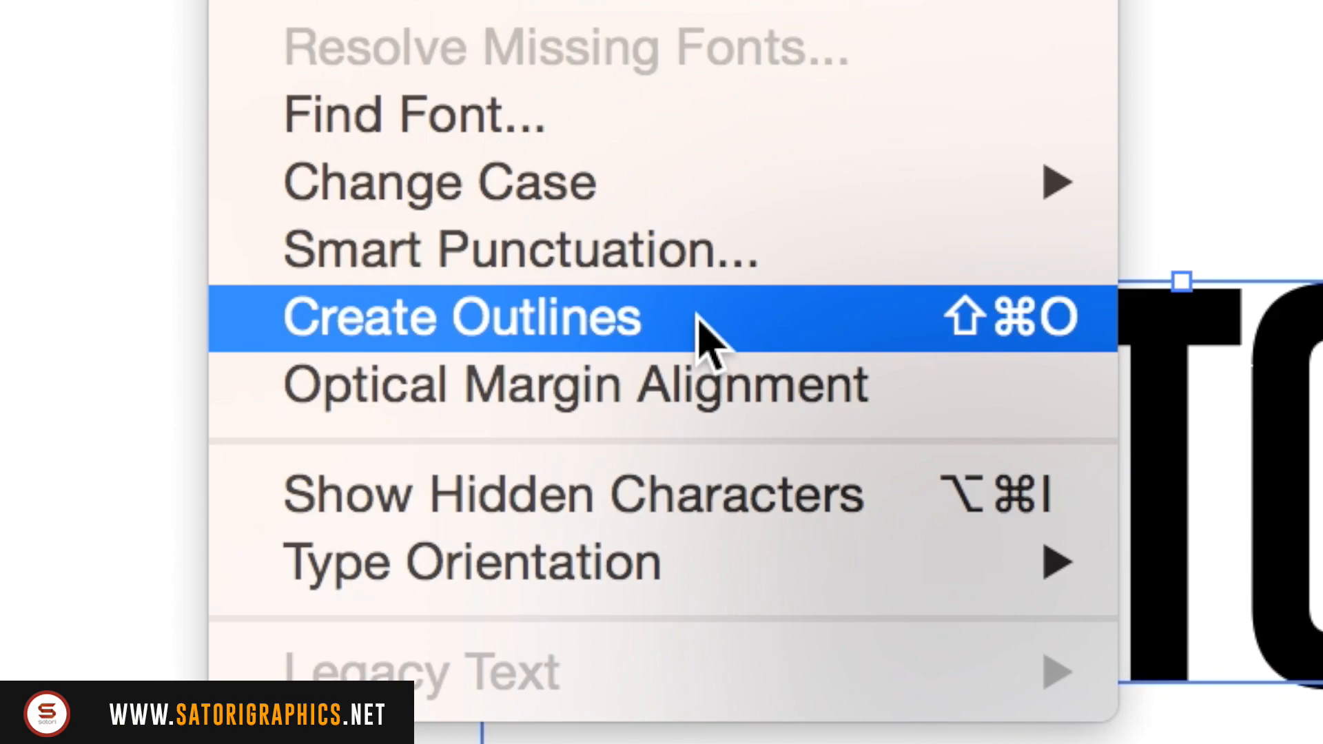
left_click(696, 317)
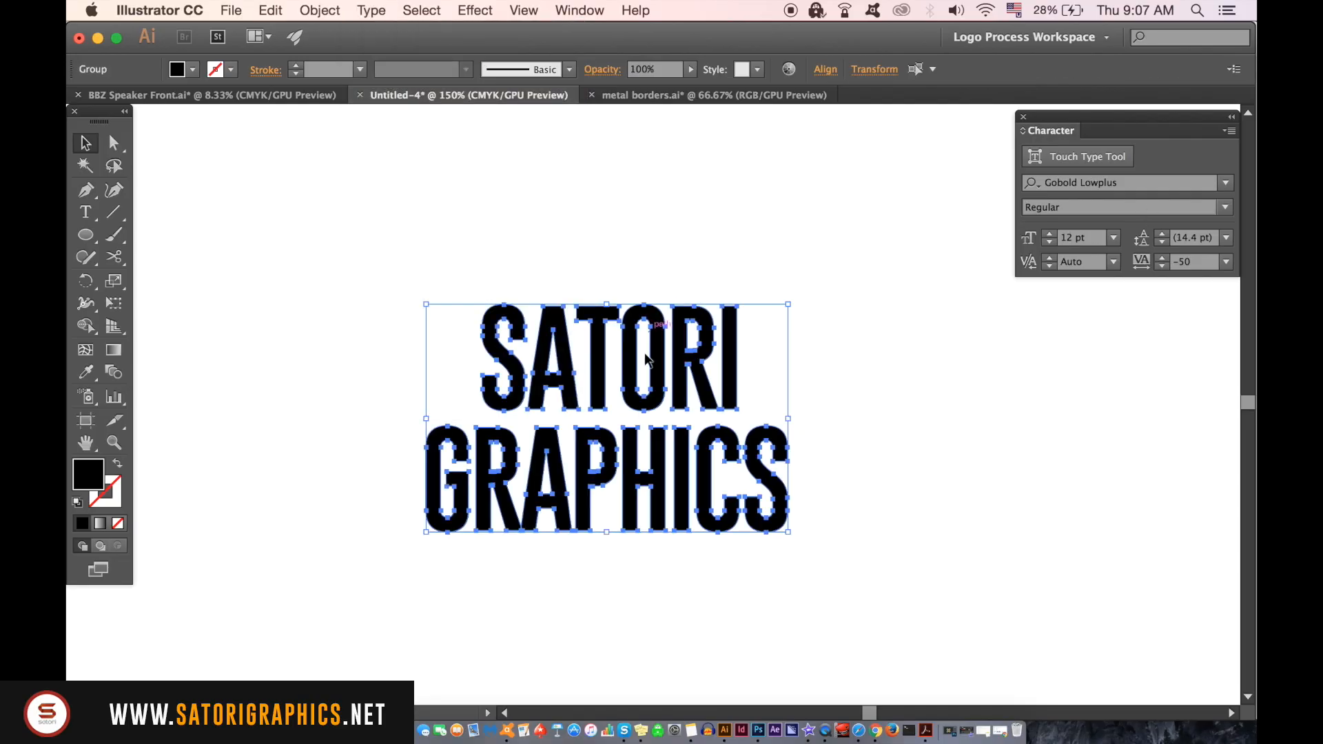
Move the outlined lettering a little down and to the right on the canvas and close the Character panel
left_click(694, 236)
left_click(703, 490)
left_click_drag(685, 490, 735, 578)
left_click(931, 436)
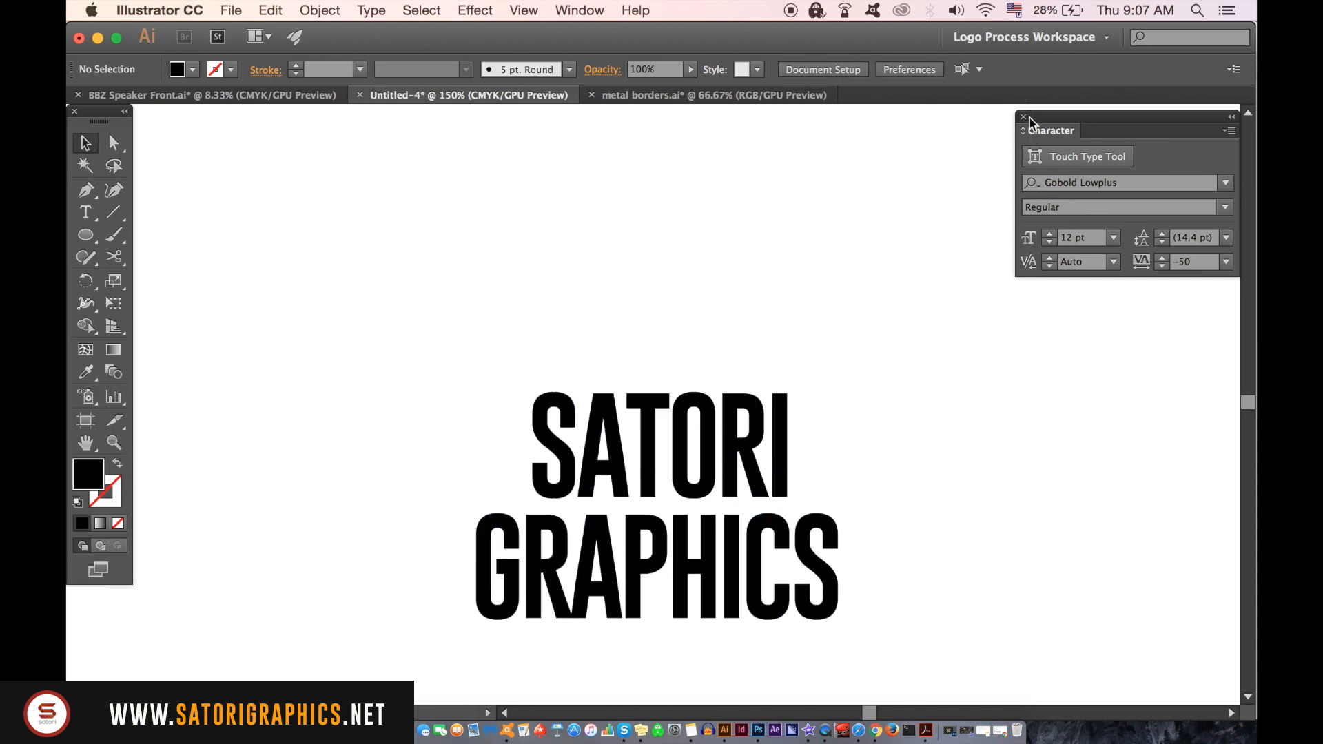
left_click(1024, 117)
Draw a closed black wedge with the Pen tool, narrowing from above and left of SATORI to the top of the first A in GRAPHICS
left_click(118, 469)
left_click(119, 468)
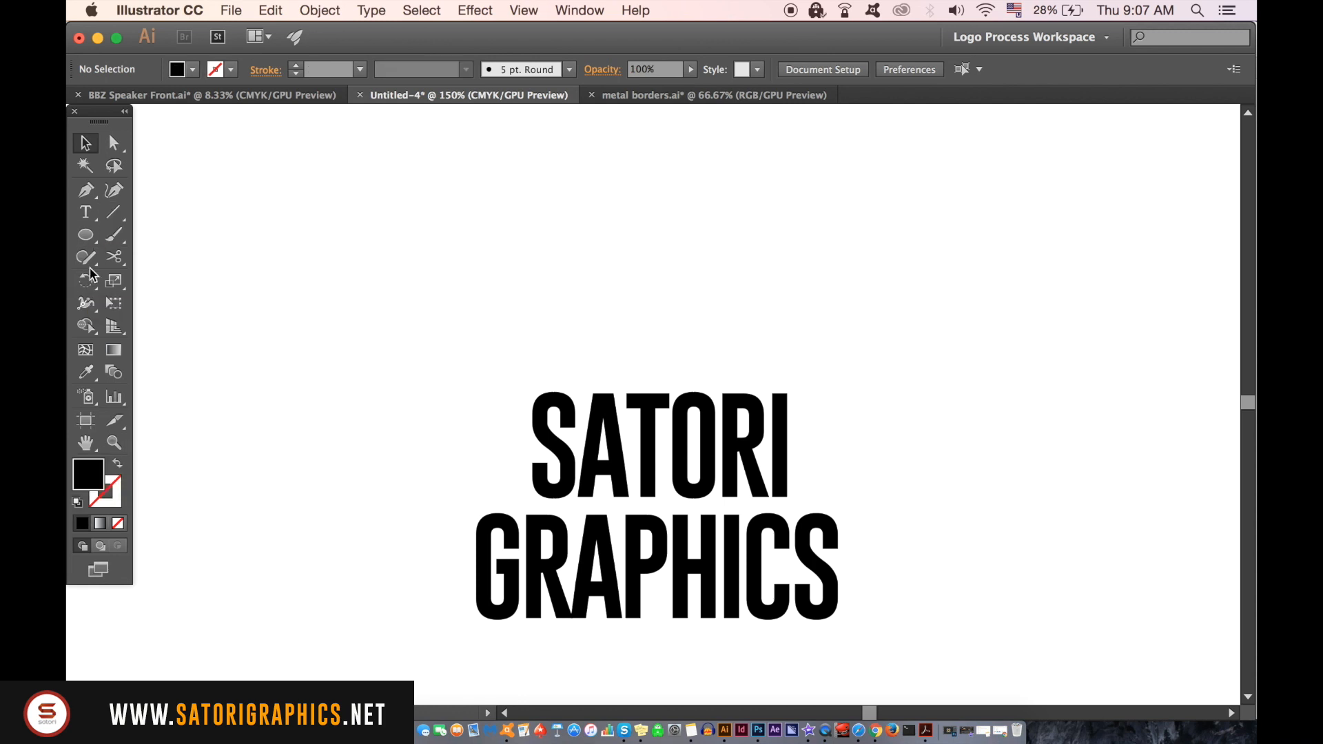
left_click(88, 204)
scroll(579, 353, "up", 1)
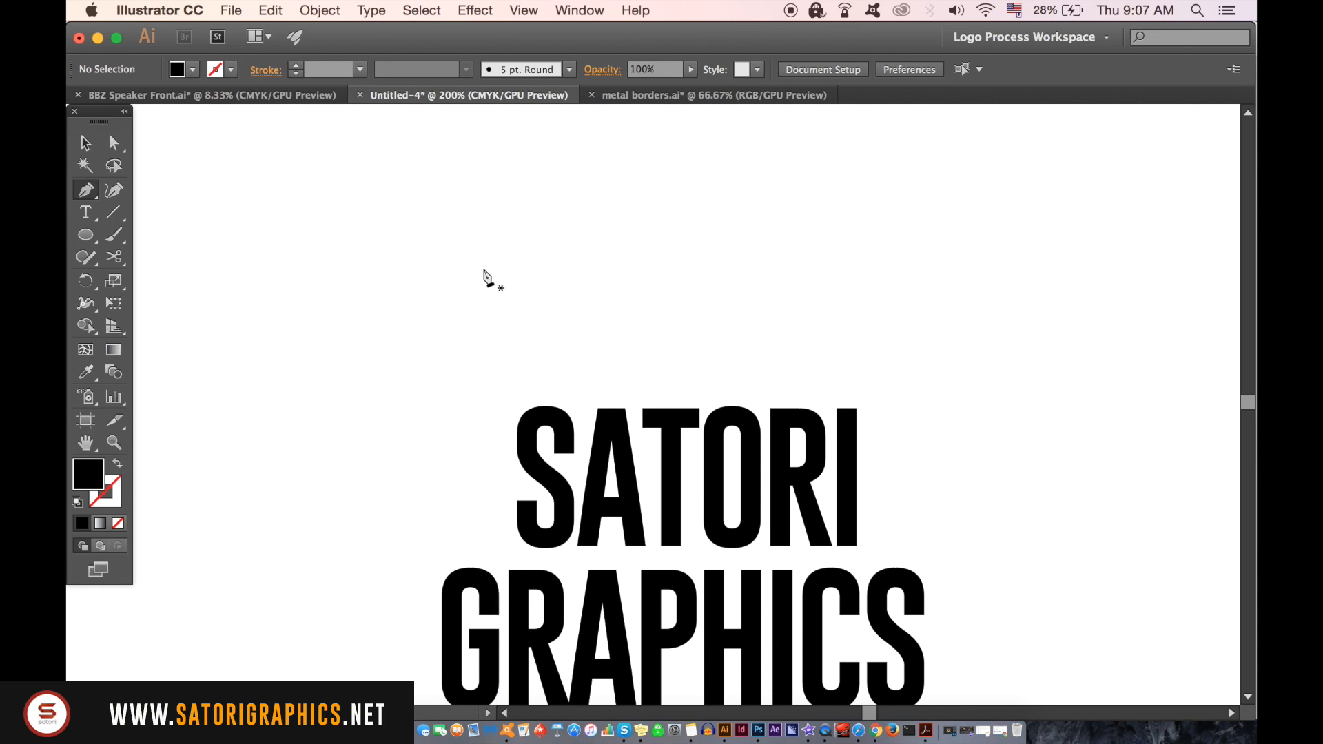
left_click(414, 252)
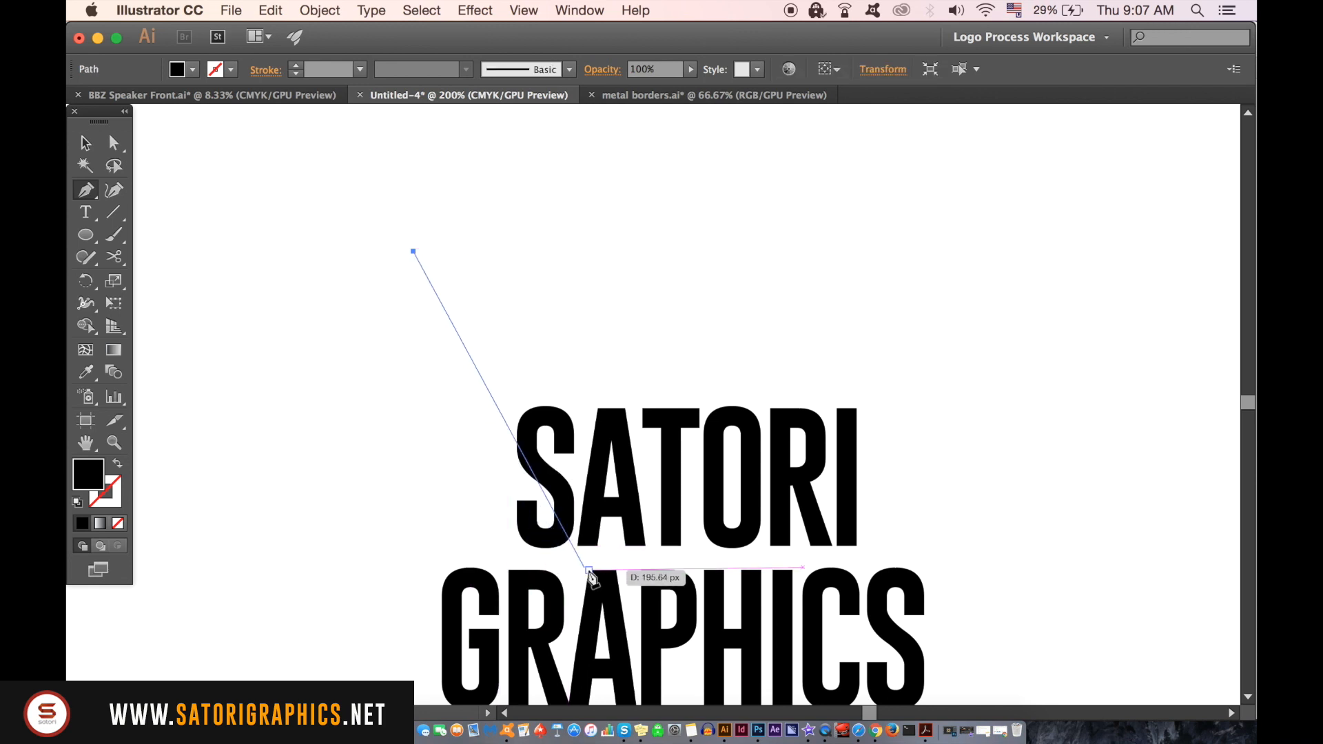
left_click(610, 593)
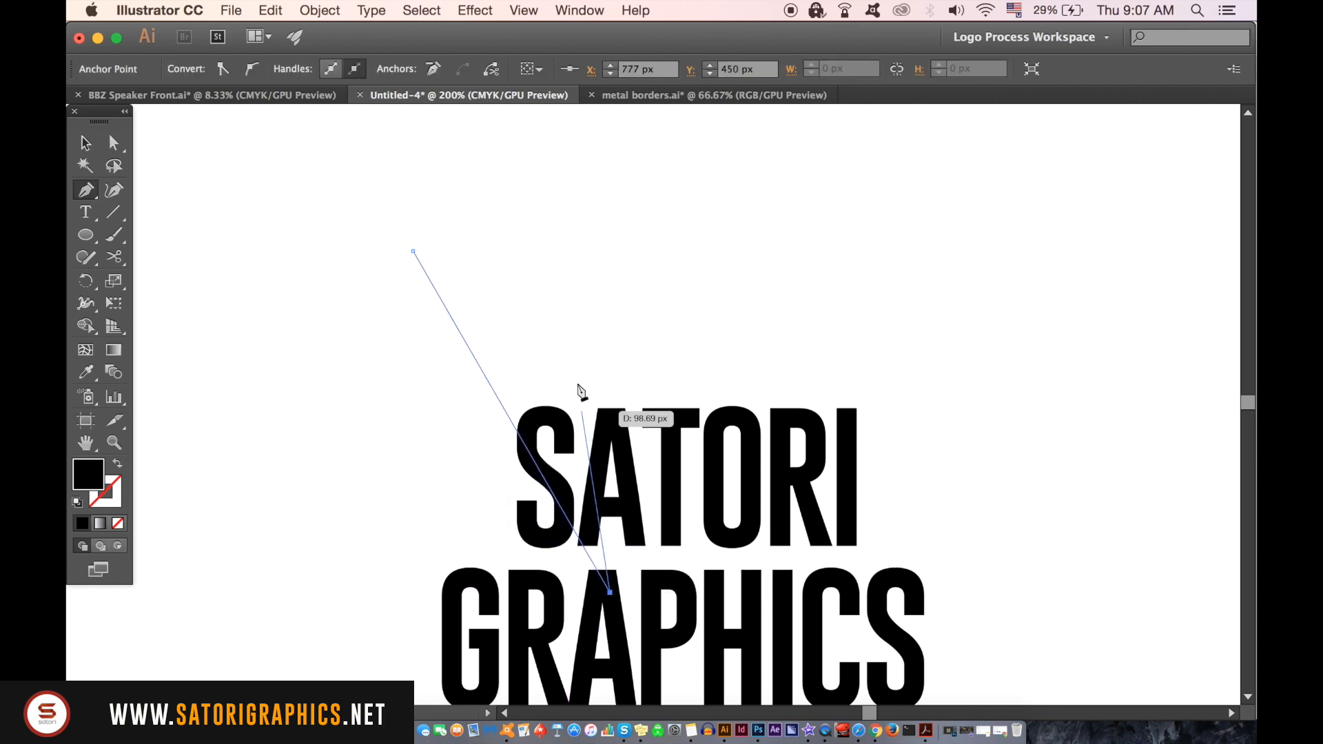
left_click(535, 222)
left_click(413, 252)
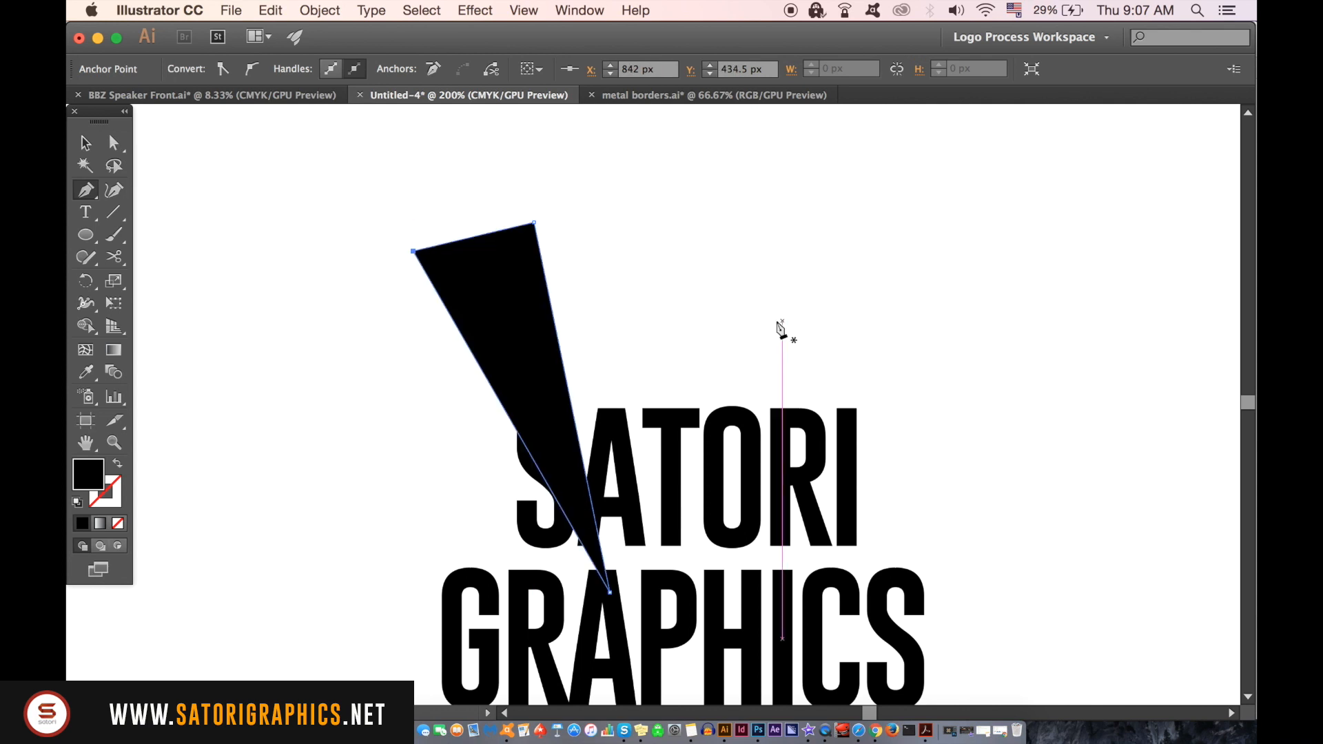
left_click(351, 287, "super")
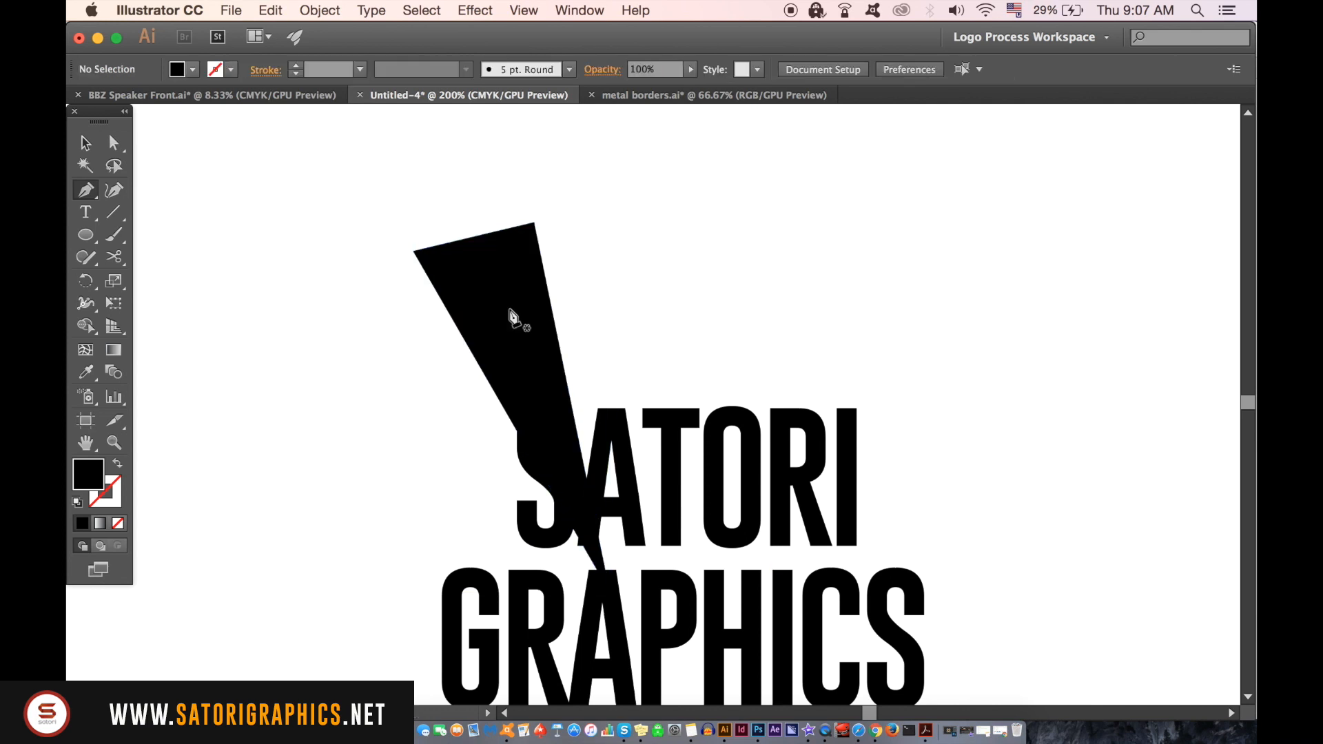
Draw a second closed wedge with the Pen tool, narrowing from above the T and O to the top of the A in GRAPHICS
left_click(679, 184)
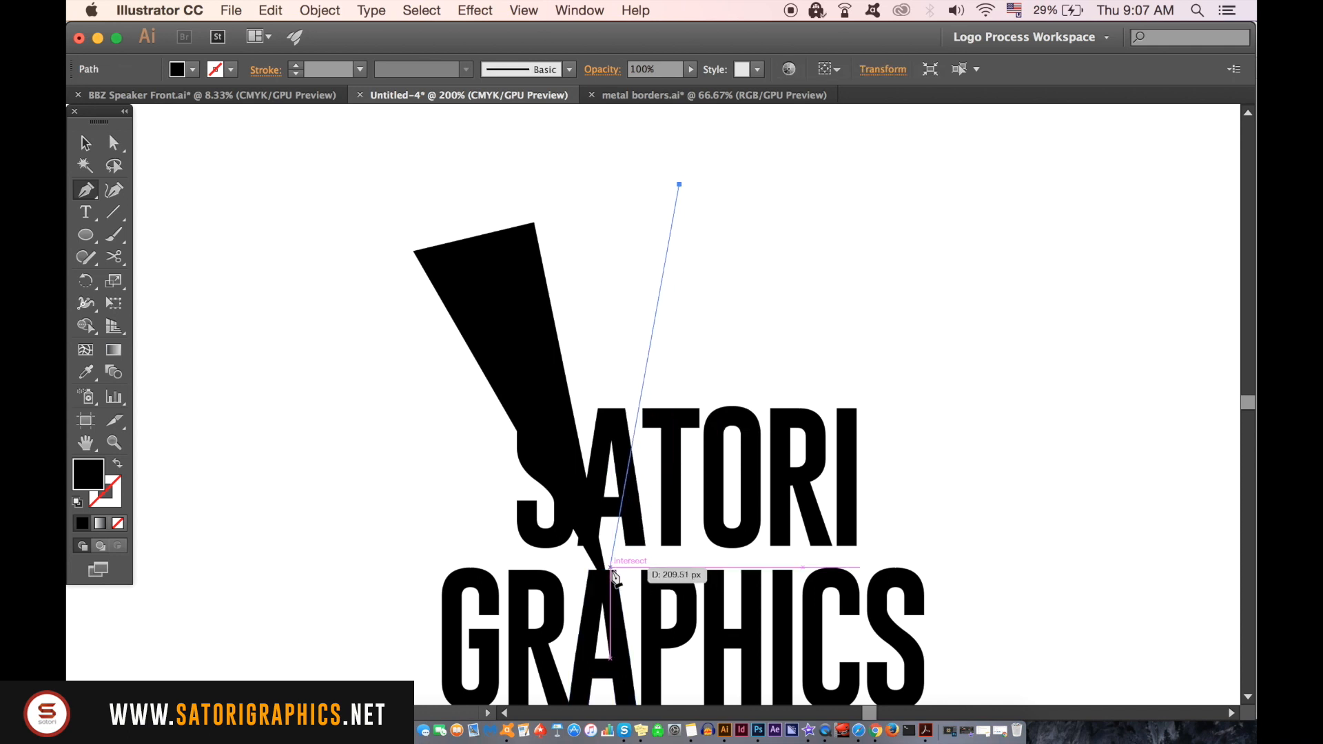
left_click(612, 569)
left_click(810, 282)
left_click(679, 186)
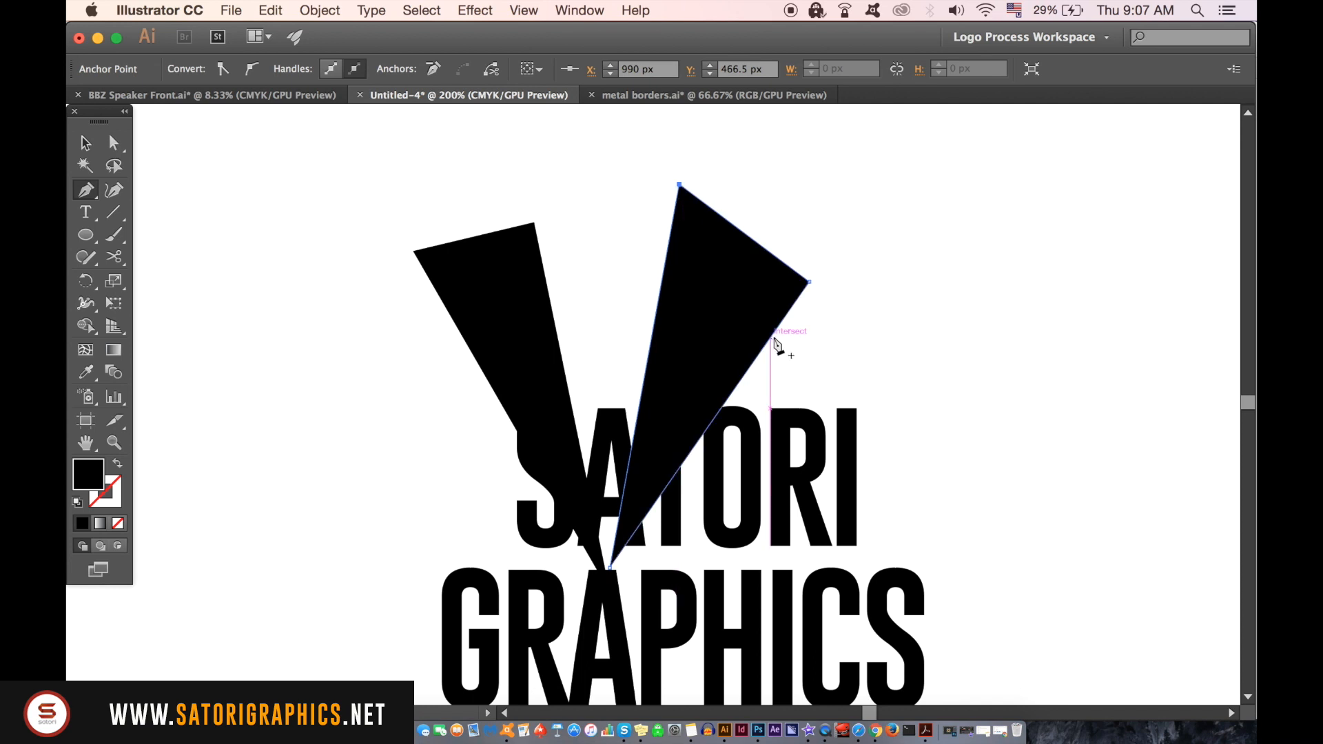
left_click(776, 349, "super")
Cut the lettering along the left wedge by applying Divide Objects Below to it
left_click_drag(846, 544, 810, 460)
key("v")
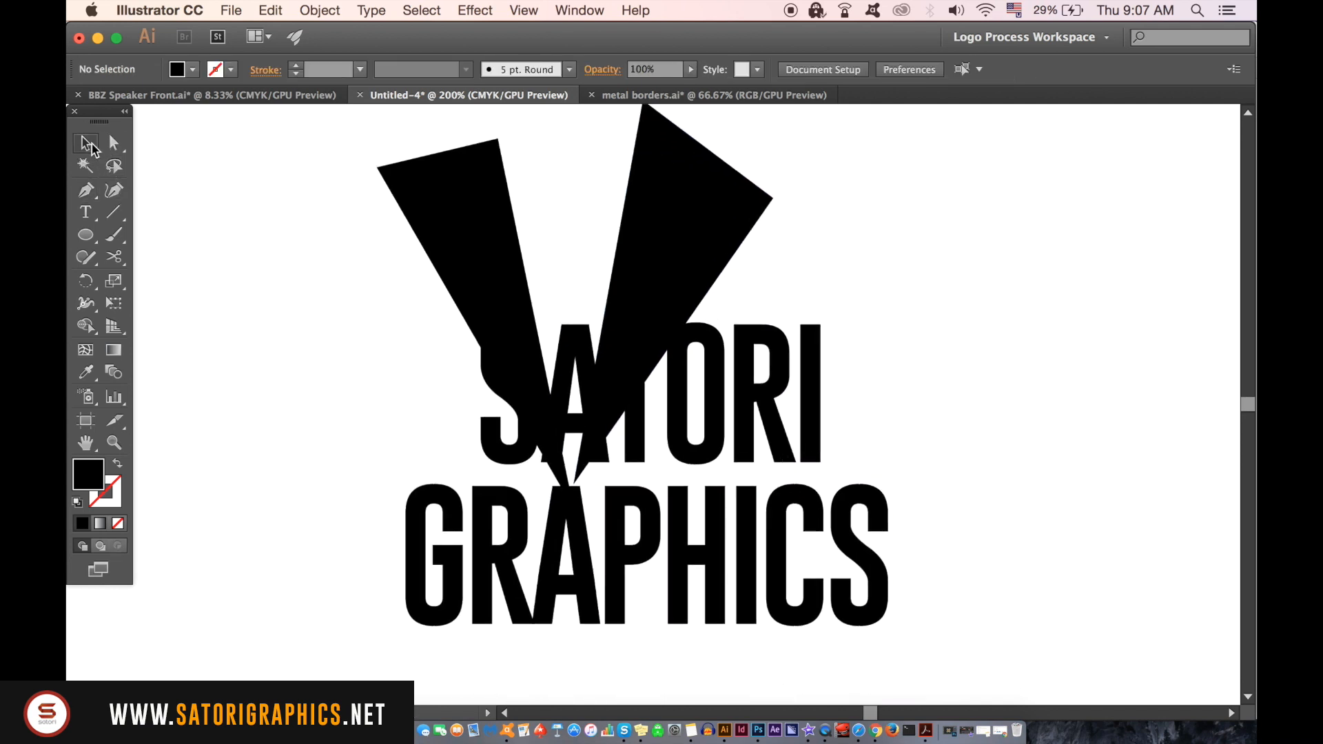
left_click(481, 290)
left_click(335, 8)
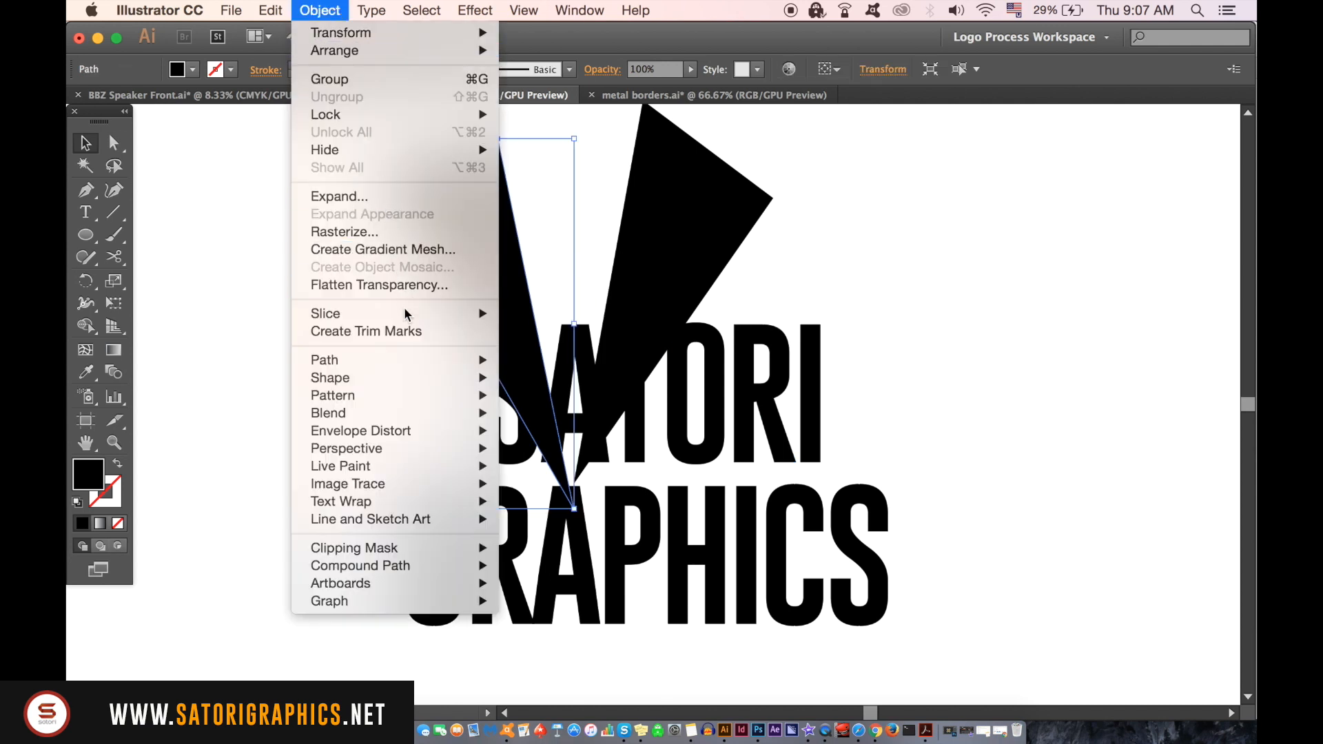
mouse_move(411, 360)
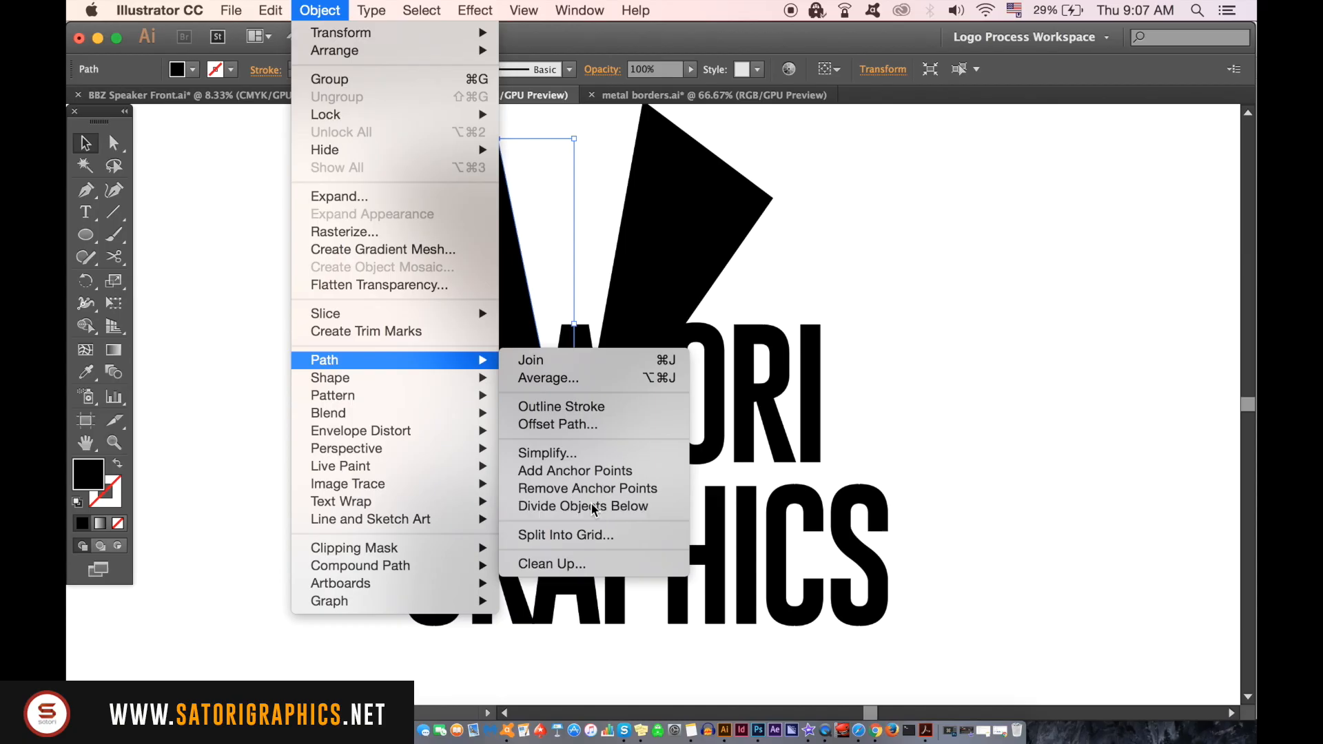
left_click(924, 515)
left_click(505, 275)
Cut the lettering along the remaining right wedge with Divide Objects Below and deselect the result
left_click(621, 329)
left_click(321, 10)
mouse_move(412, 373)
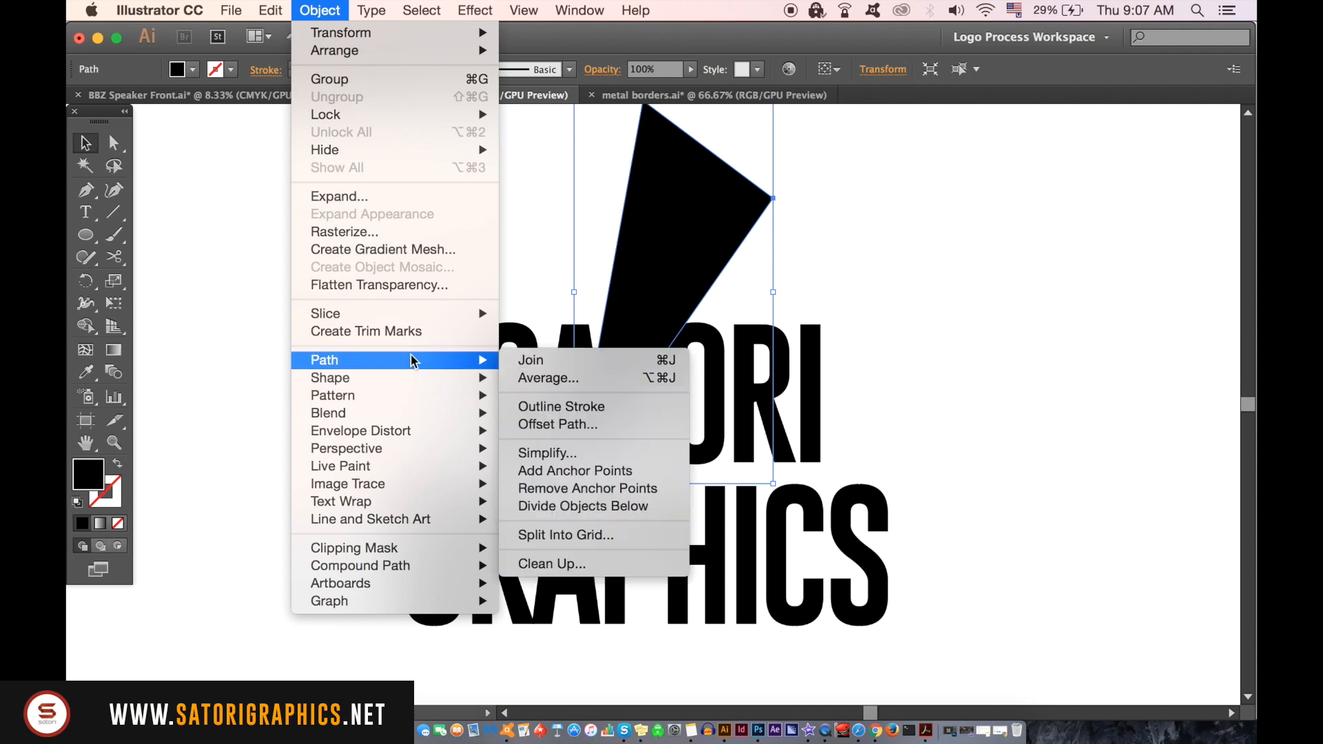
left_click(584, 505)
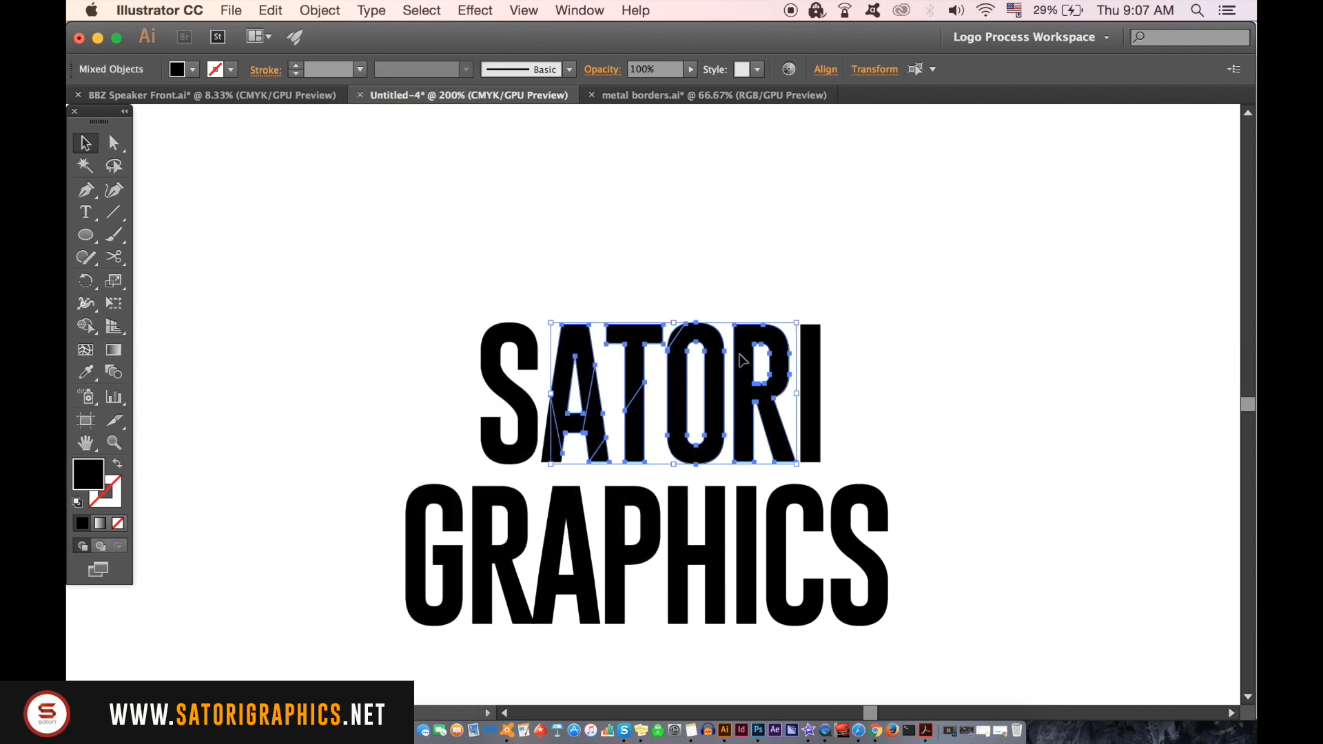
left_click(615, 201)
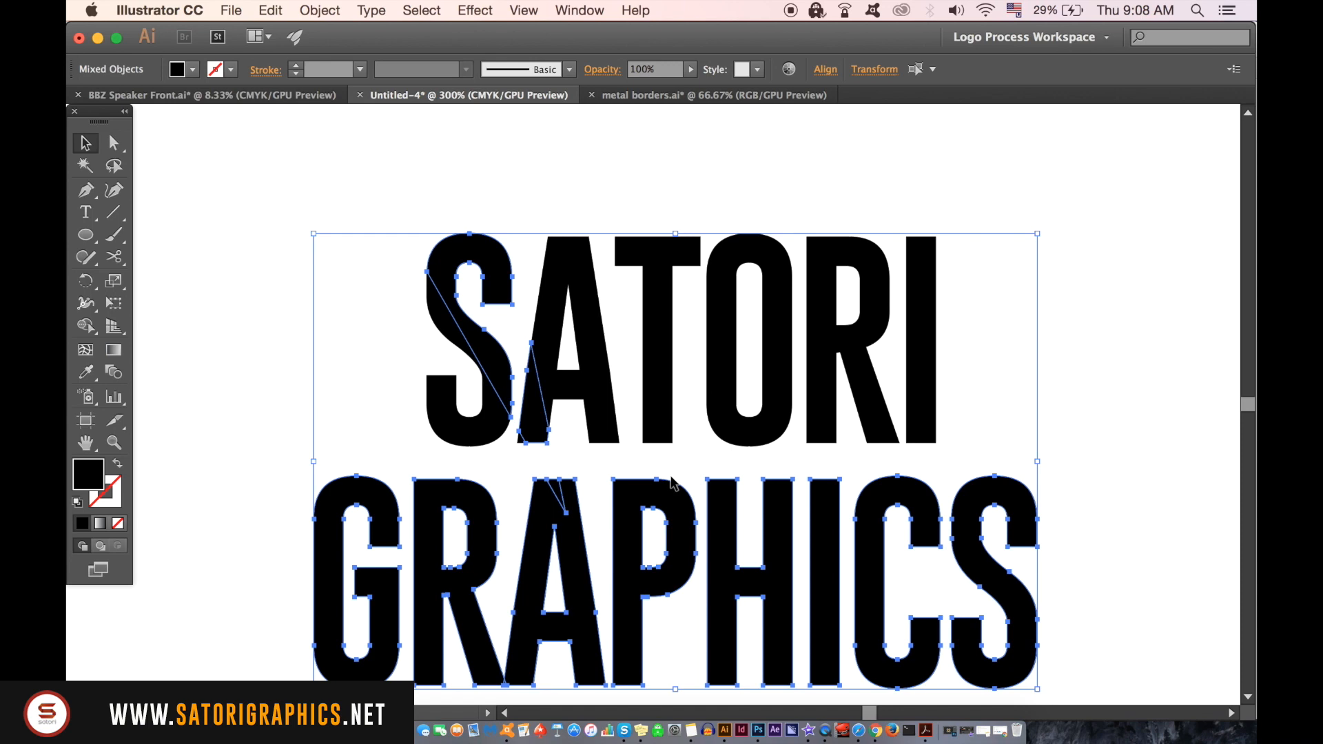
Ungroup the divided lettering and clear the selection
left_click(324, 9)
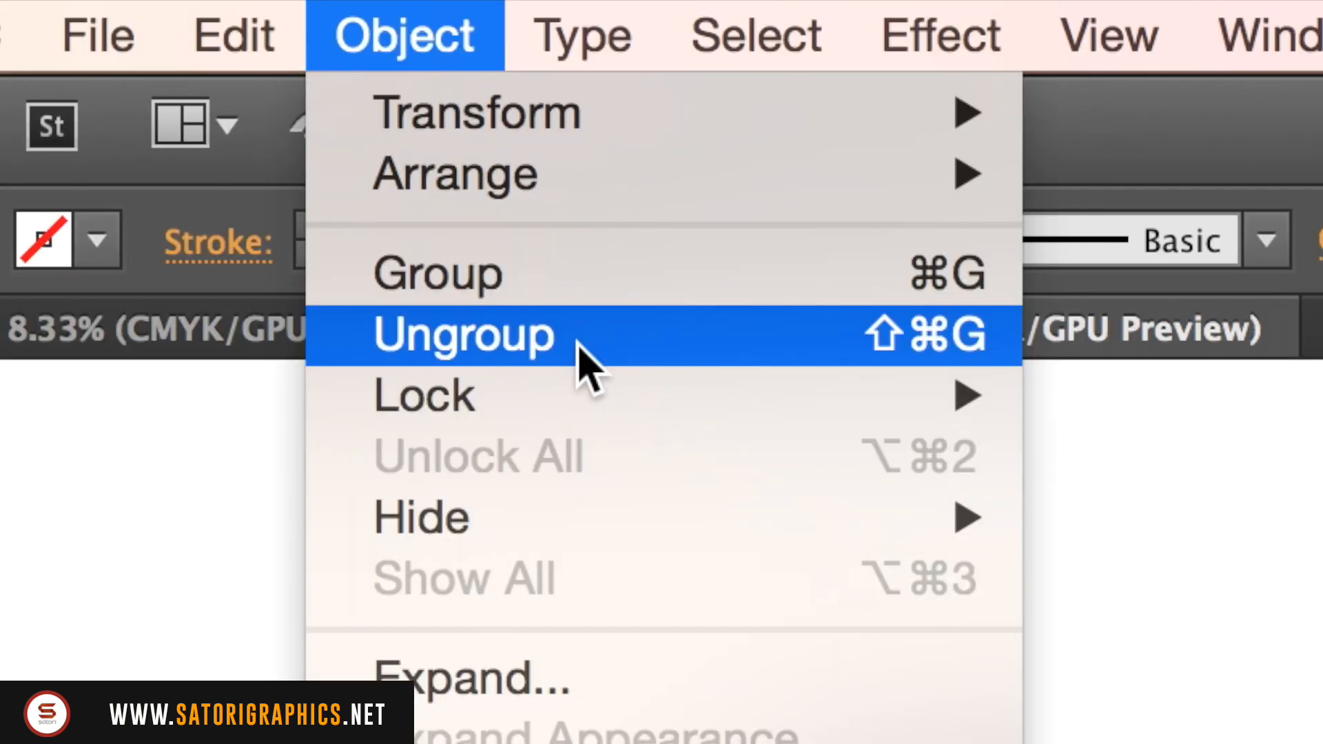
left_click(577, 343)
left_click(521, 251)
Nudge the cut pieces of the S and both A's along the left wedge slightly up and left to open a diagonal gap
left_click(485, 258)
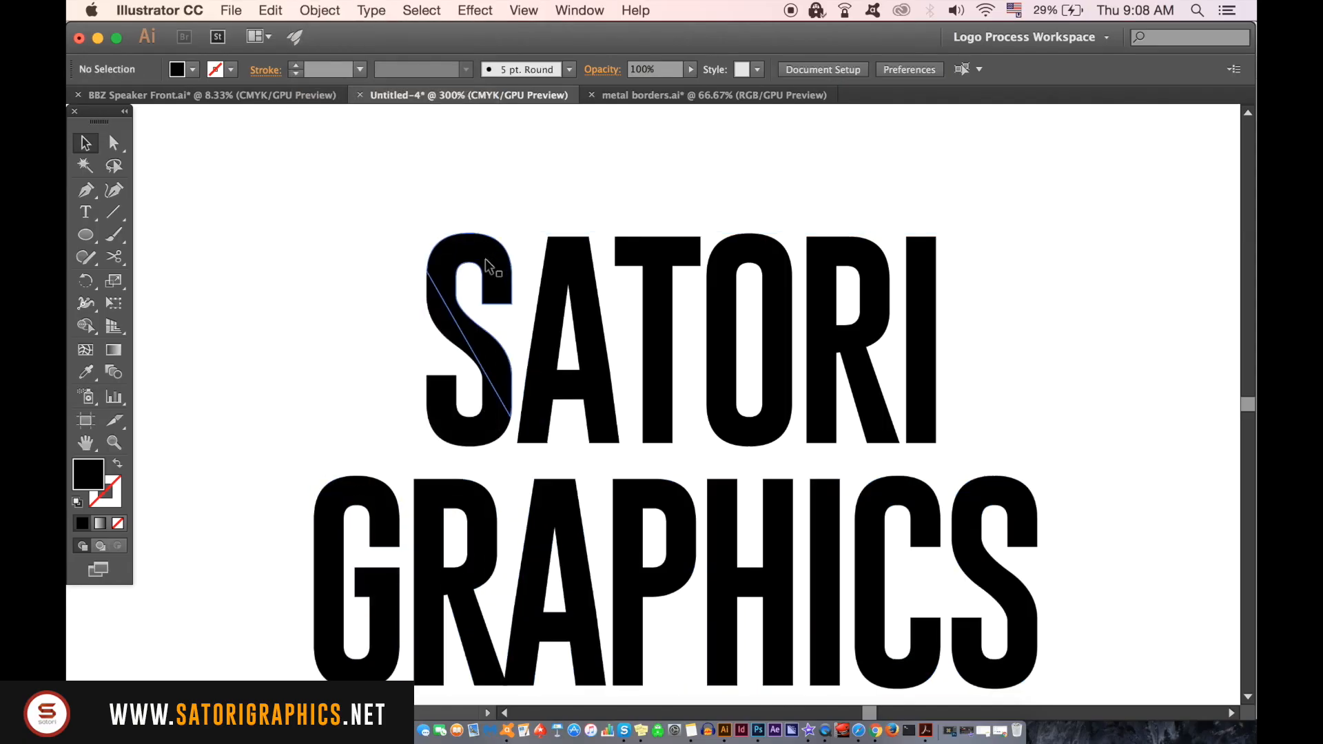
left_click(530, 420, "shift")
left_click(559, 495, "shift")
key("Up")
key("Up")
key("Left")
key("Up")
key("Up")
key("Left")
key("Up")
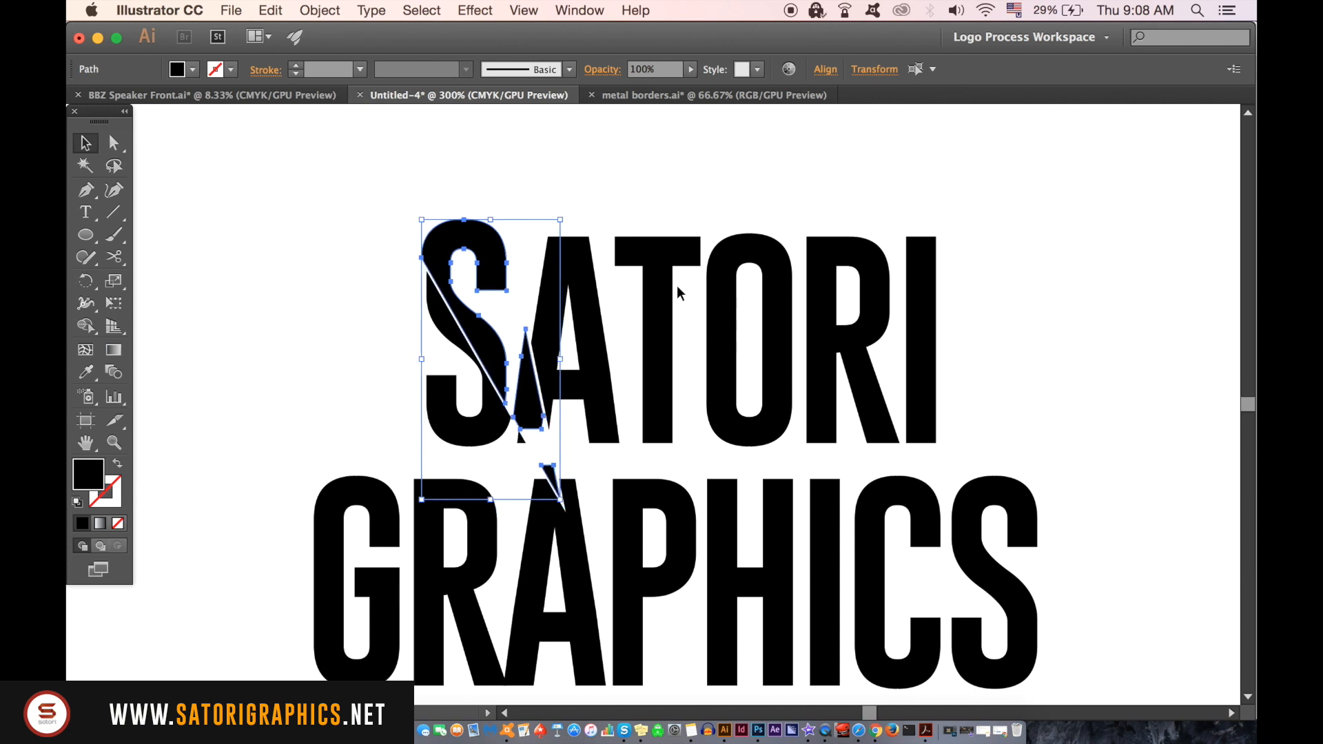
key("Up")
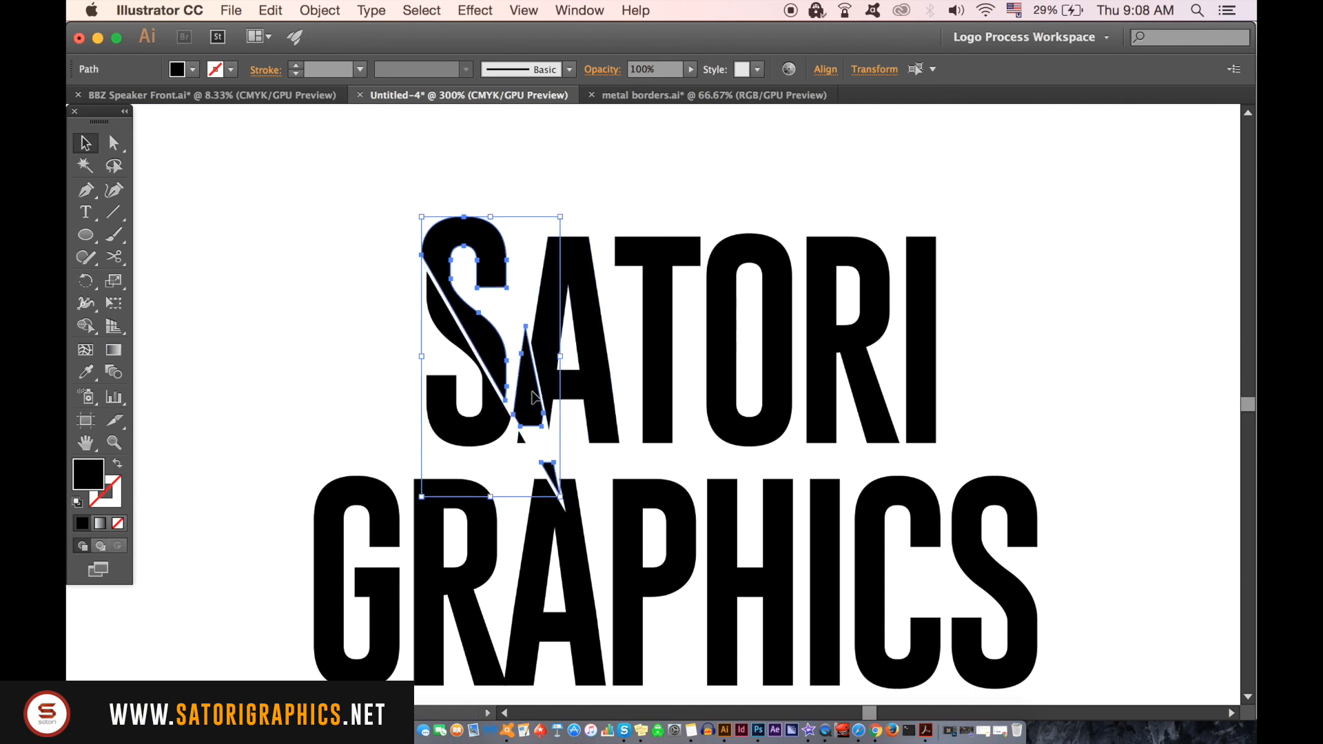
left_click_drag(527, 396, 530, 393)
left_click(316, 301)
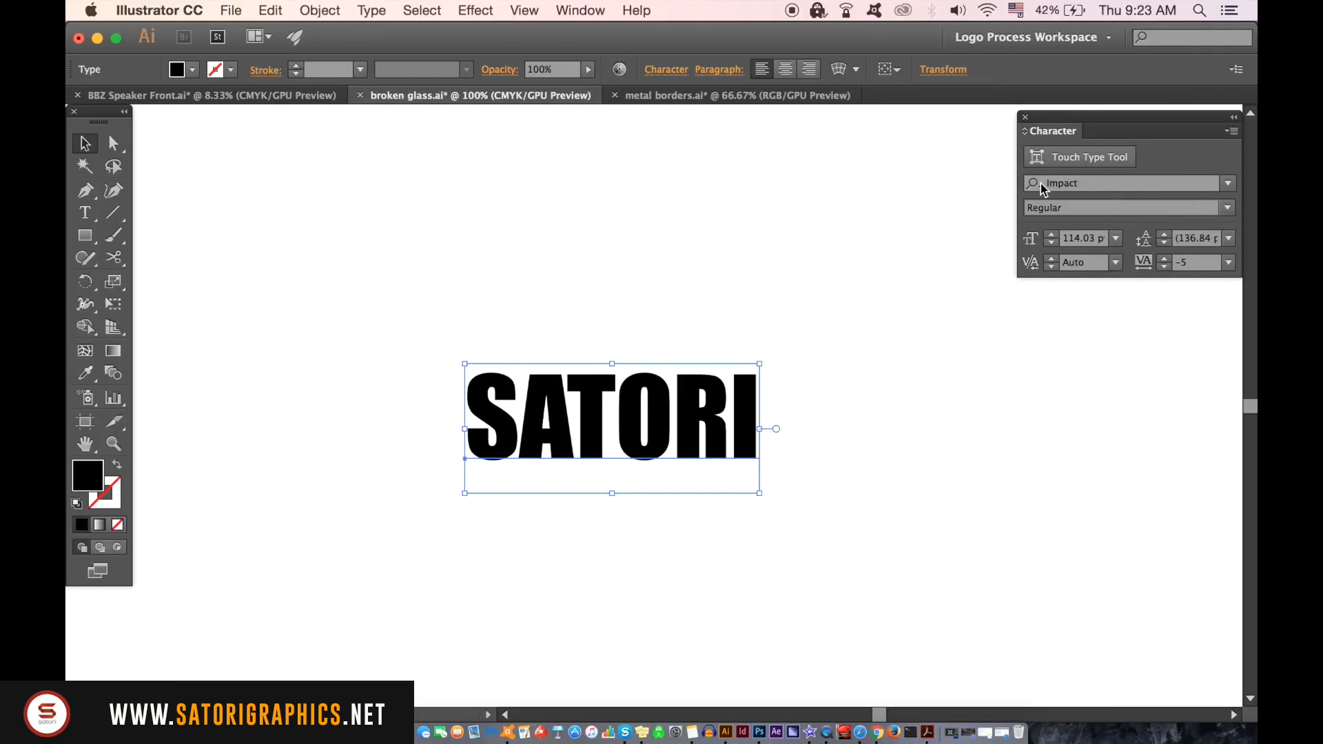
Expand the Impact SATORI text with Object and Fill enabled
left_click(321, 10)
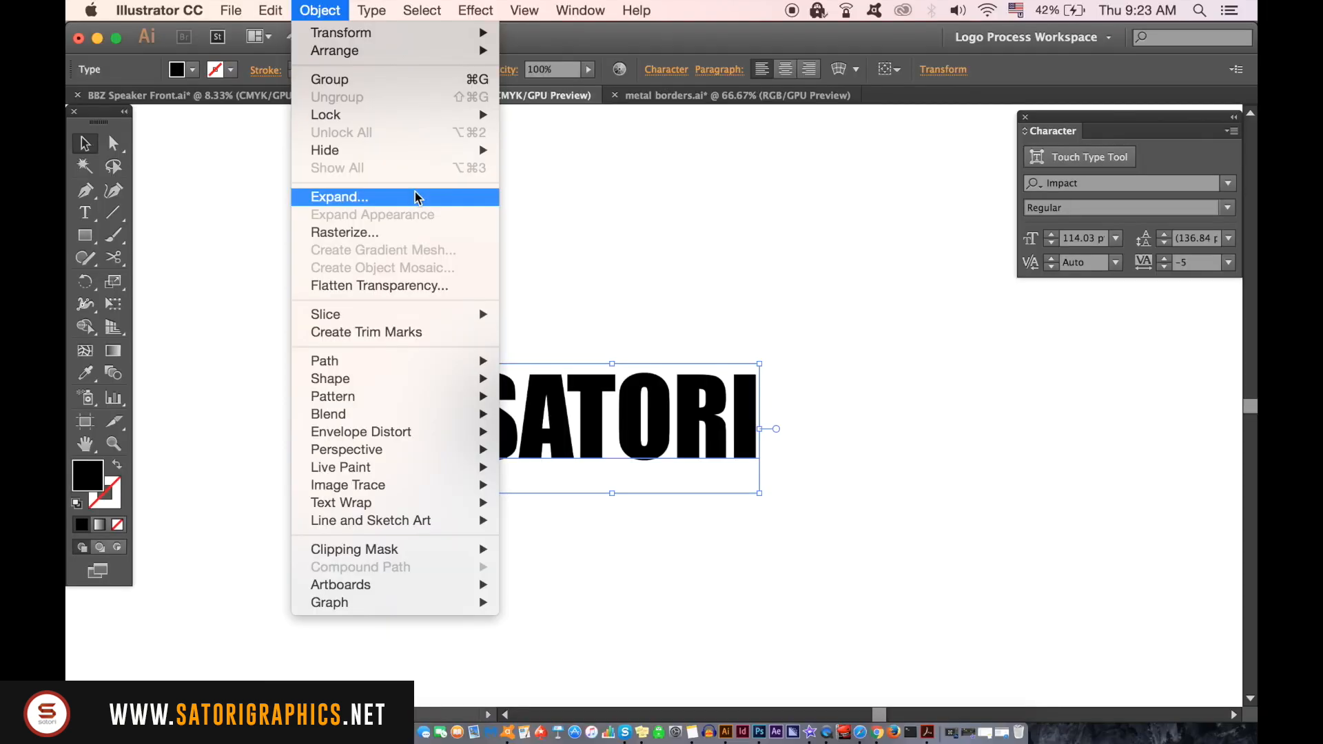
left_click(736, 343)
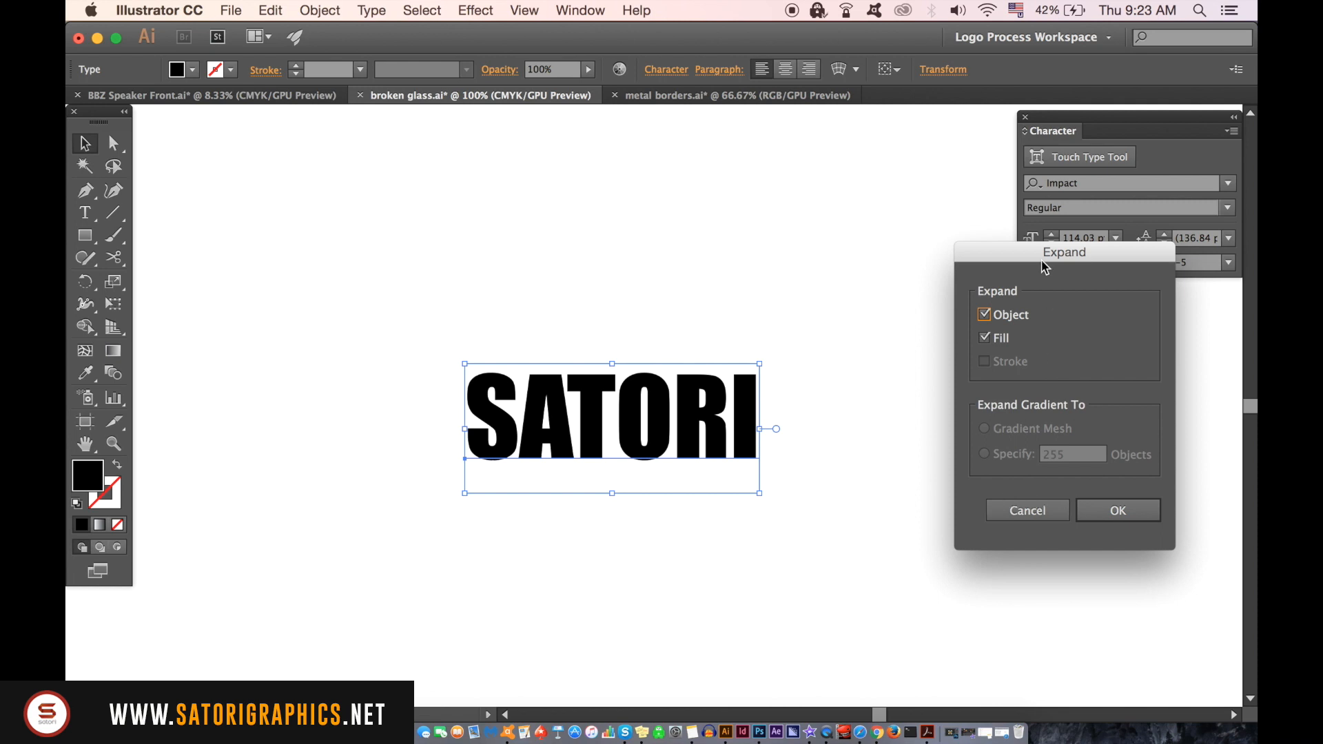
left_click(1114, 509)
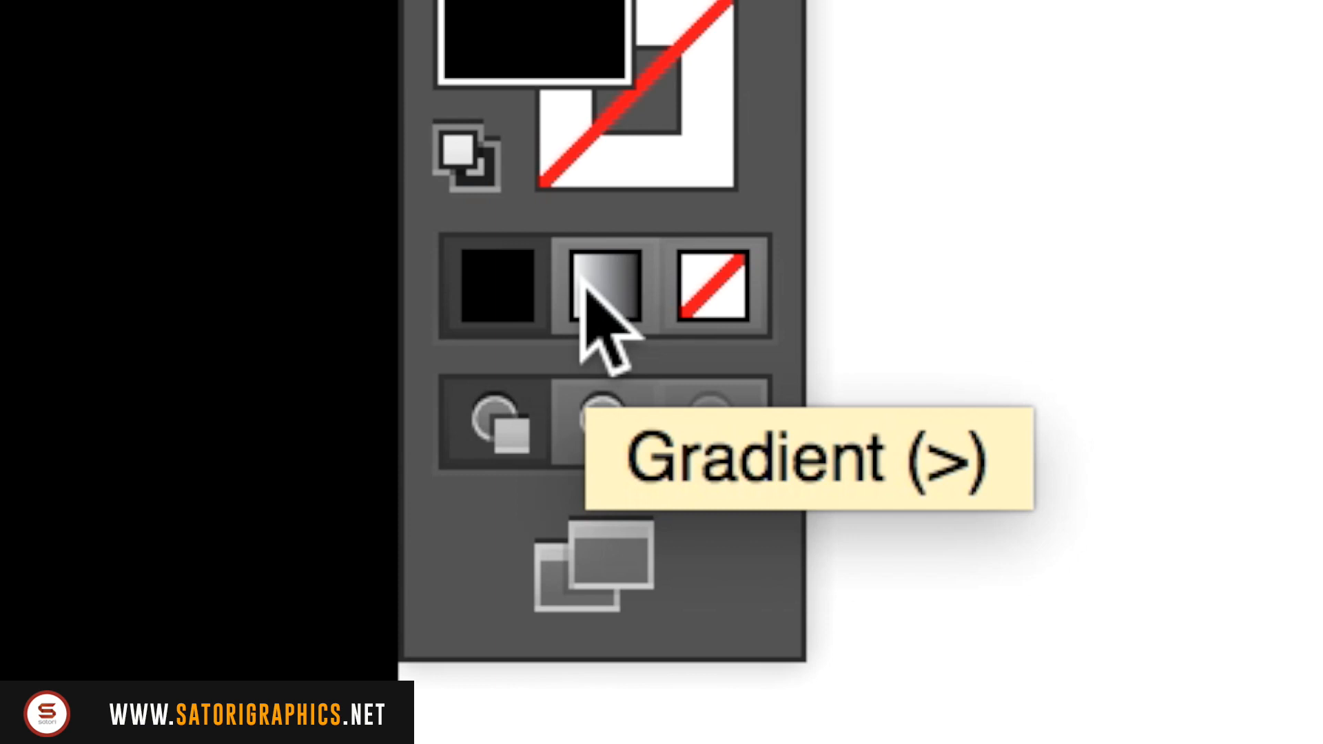
Fill the SATORI lettering with a 90° linear white-to-black gradient, keep the black stop in CMYK at K 100%, and close the Gradient panel
left_click(581, 281)
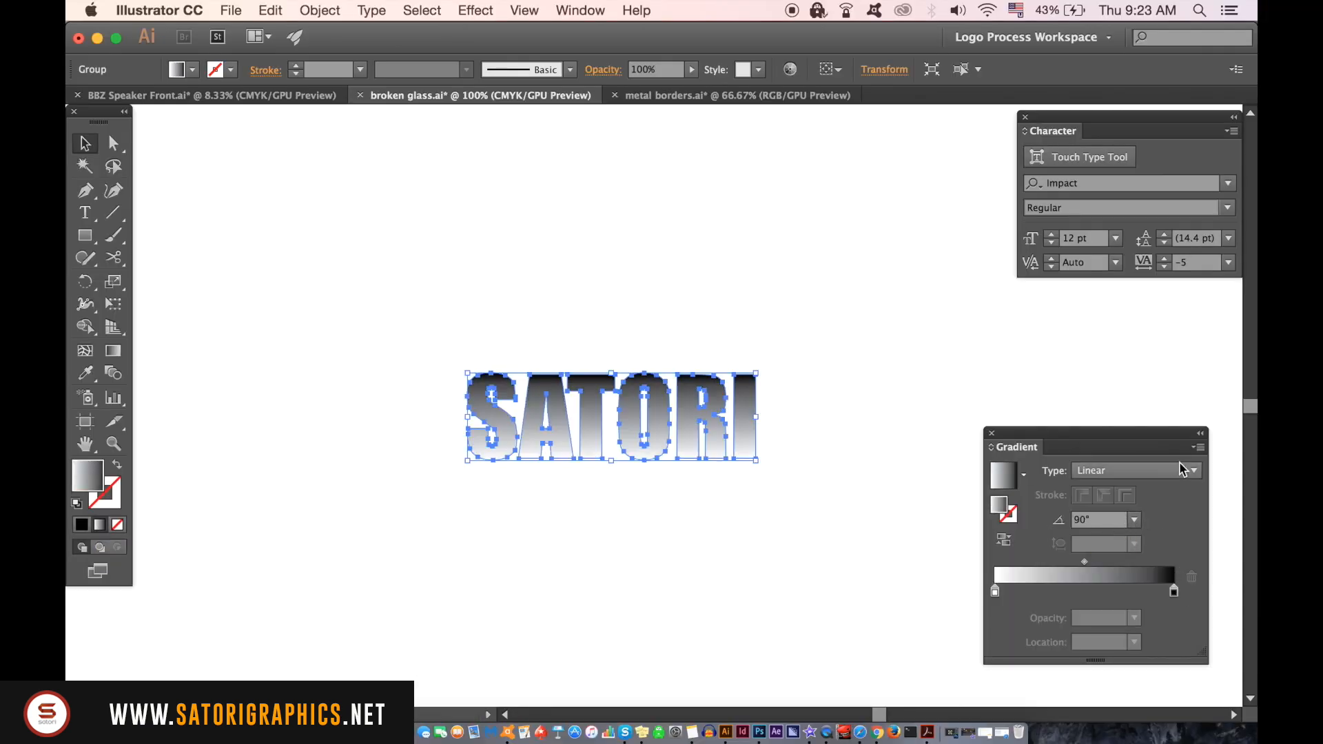
double_click(1174, 592)
left_click(1169, 364)
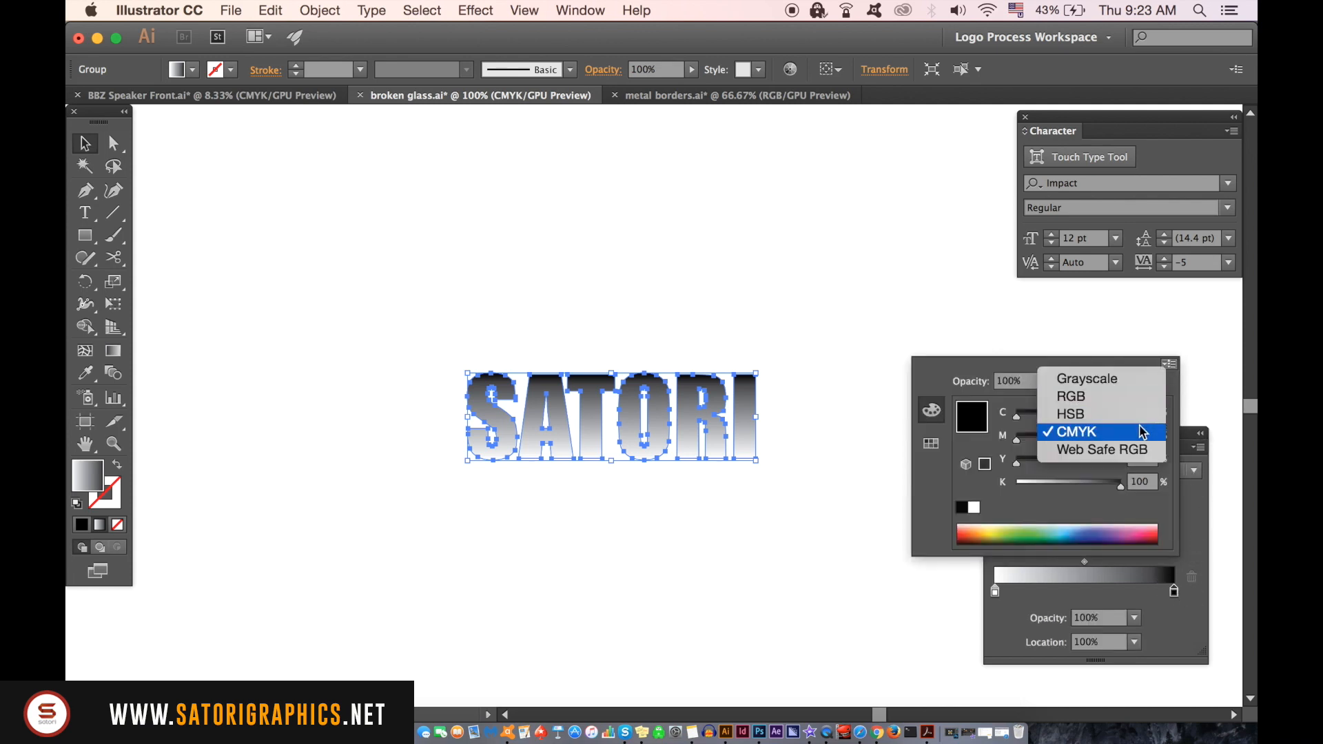
left_click(1176, 525)
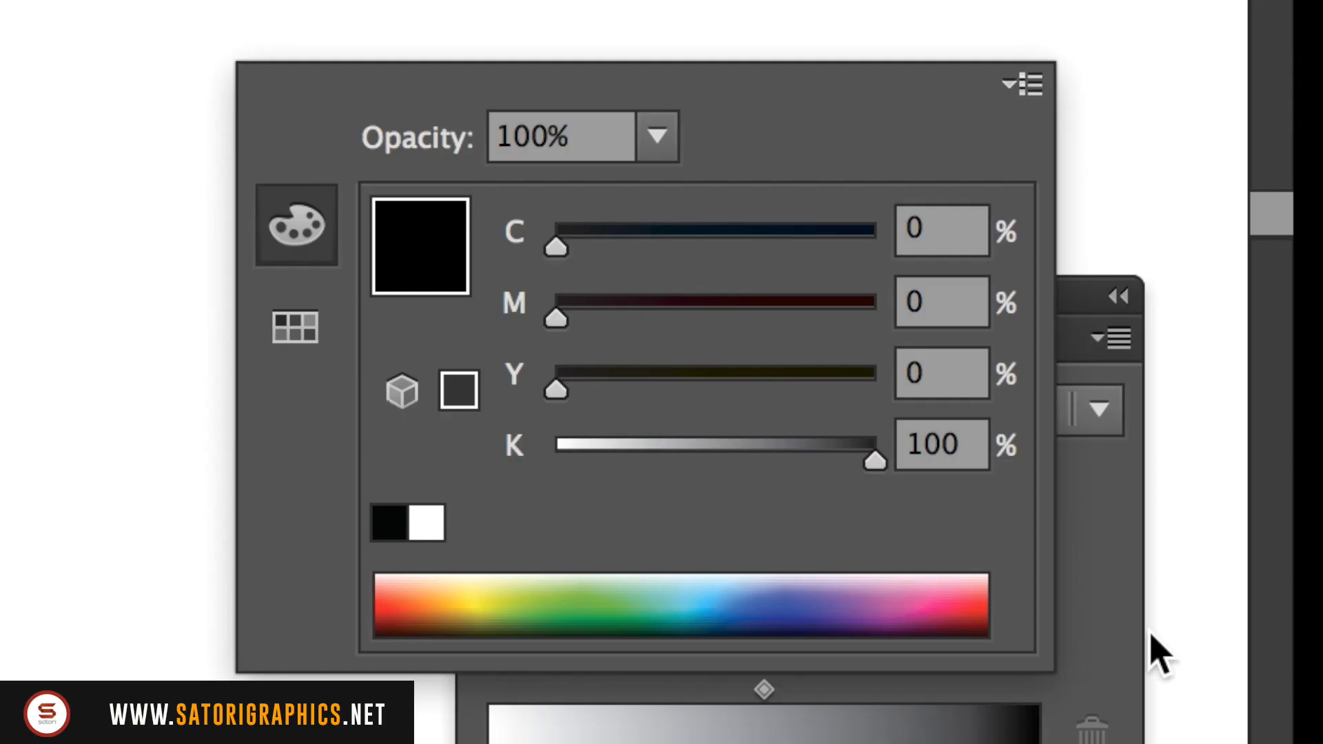
left_click(1129, 612)
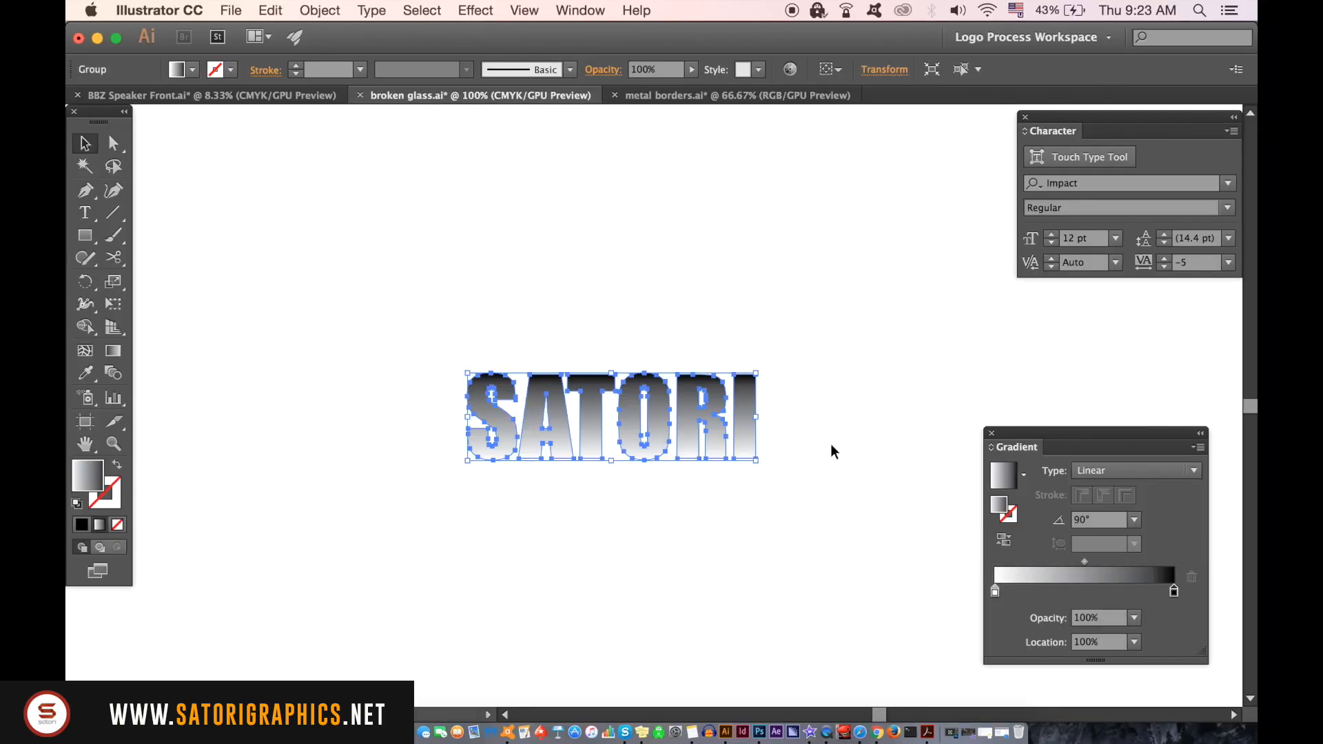
left_click(959, 370)
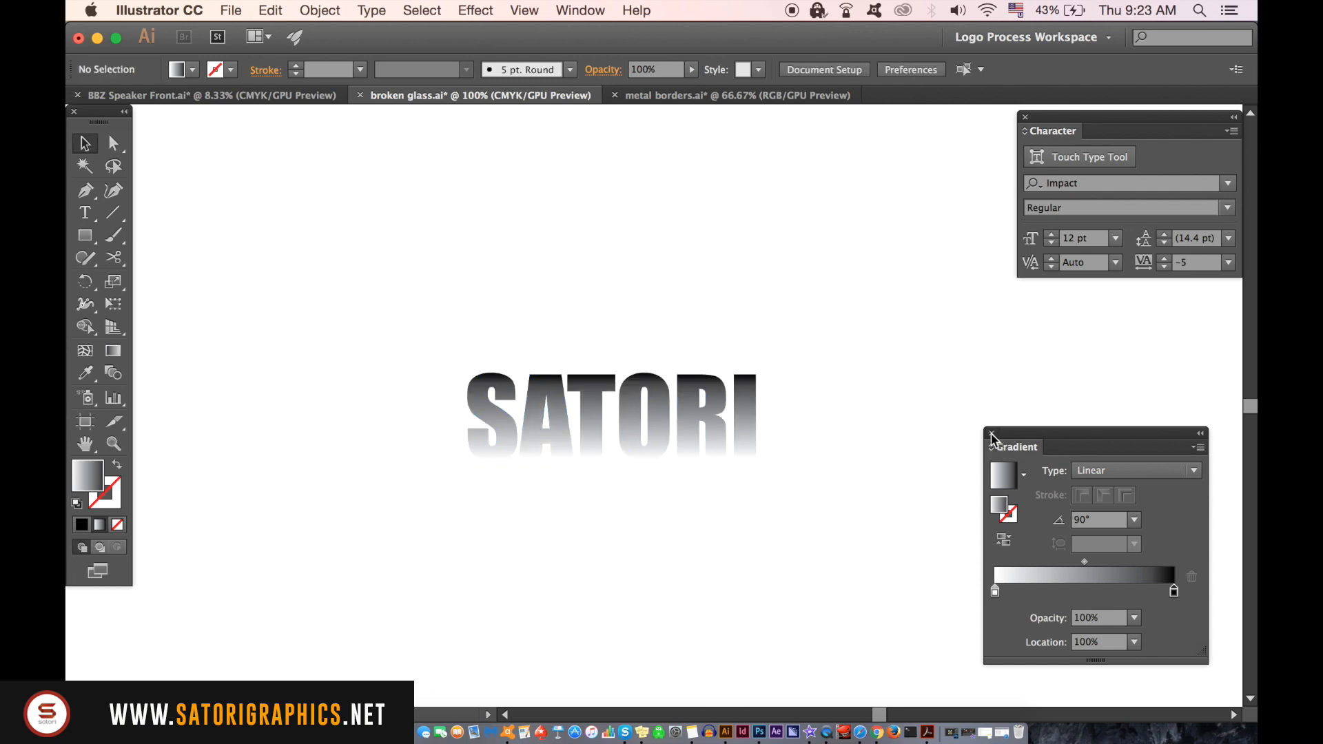
left_click(992, 434)
Apply a Color Halftone with a 15-pixel maximum radius and all screen angles at 0 to the gradient SATORI lettering, and expand its appearance
left_click(721, 382)
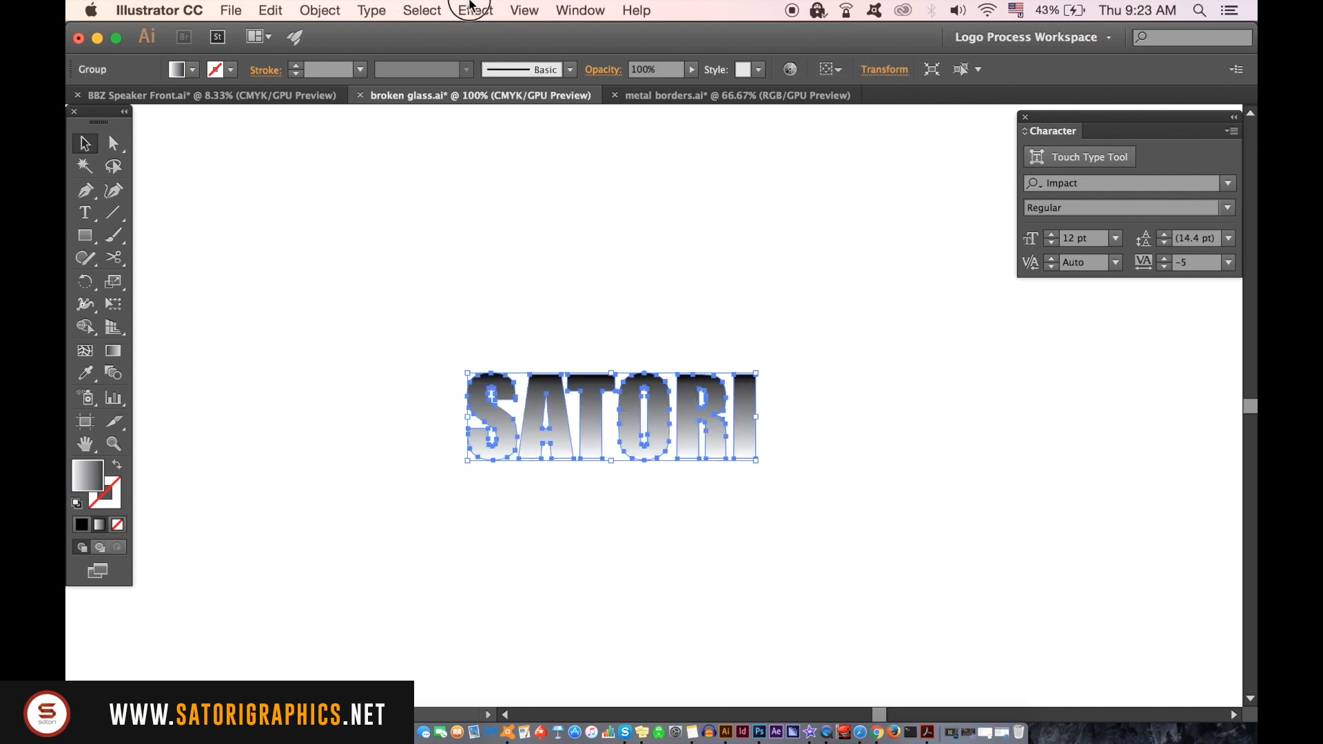
left_click(475, 10)
mouse_move(617, 420)
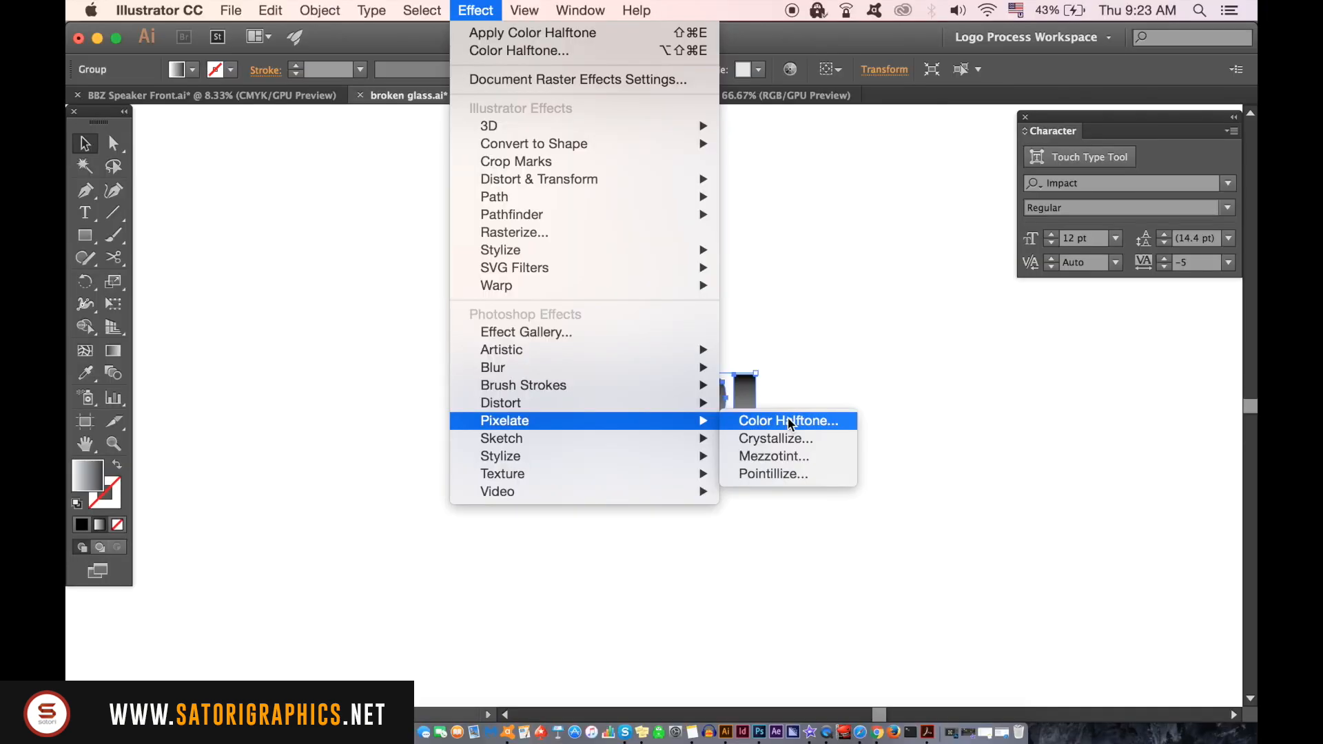
left_click(1060, 293)
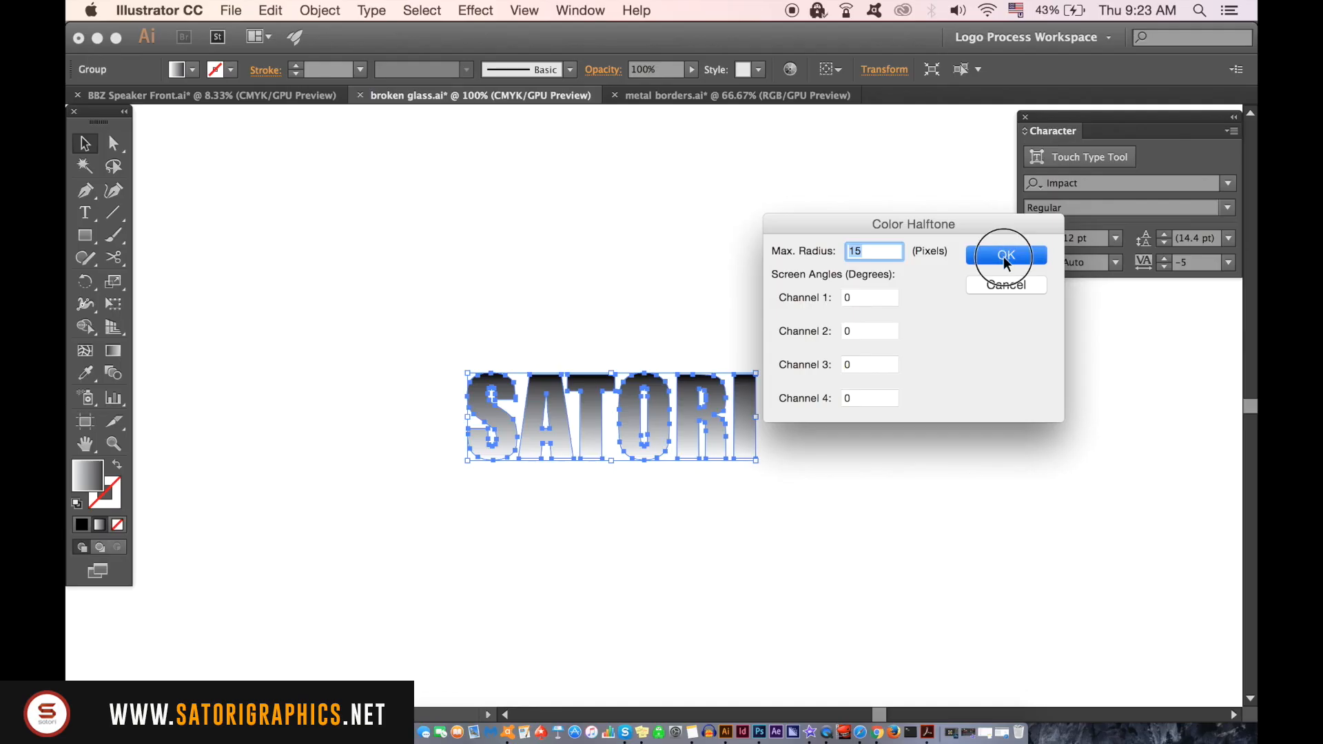
left_click(875, 190)
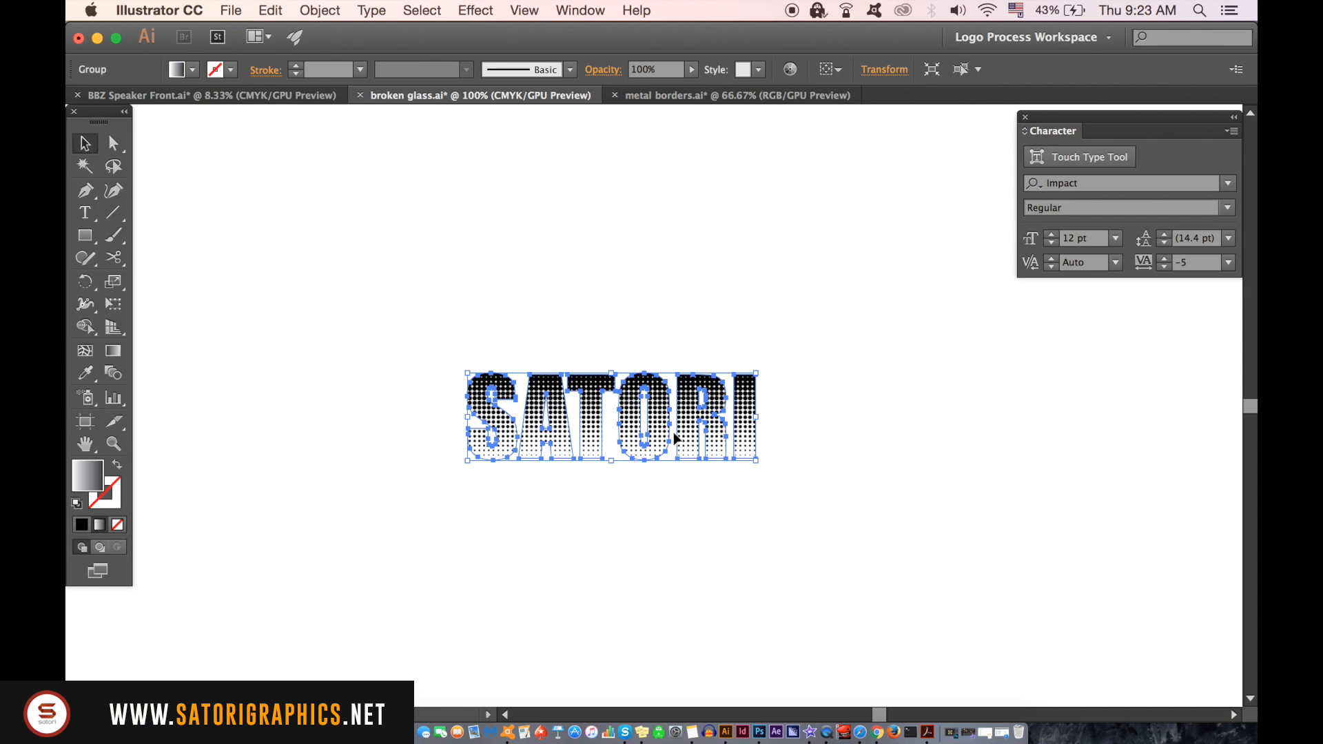
left_click(321, 11)
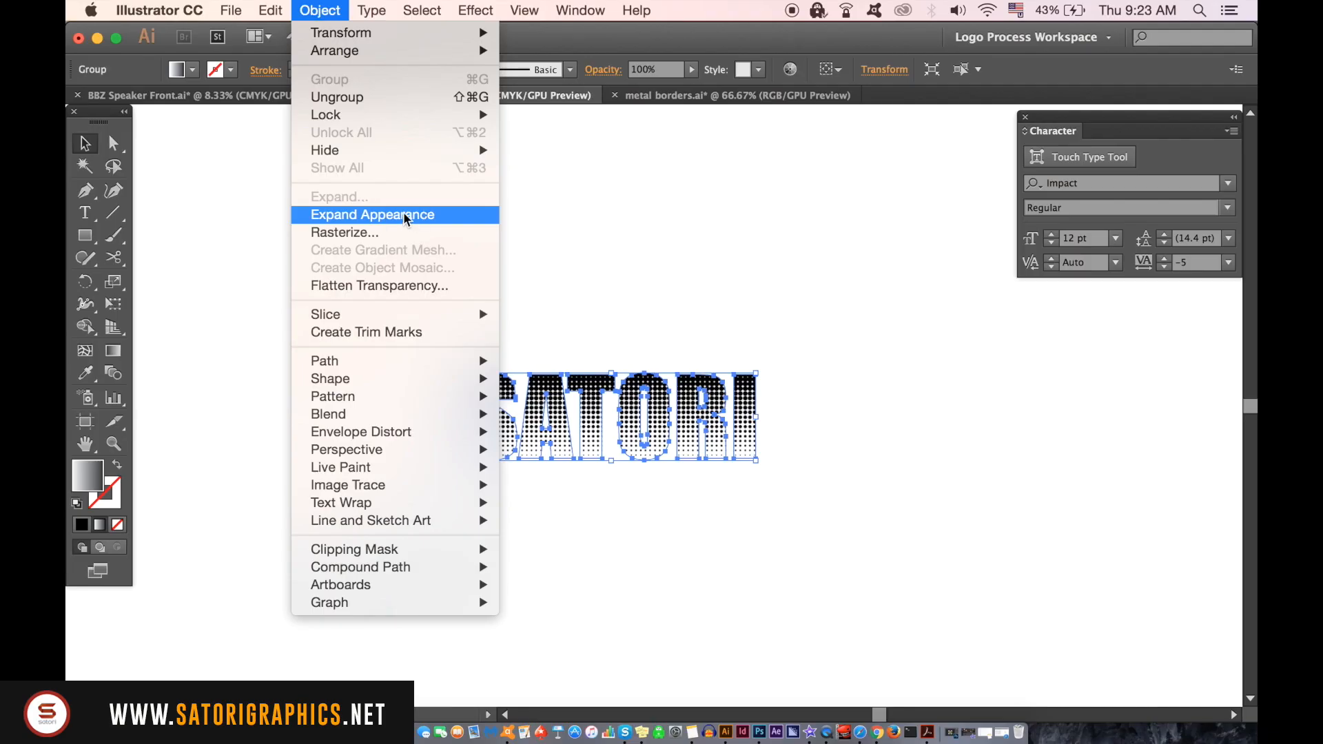
left_click(714, 399)
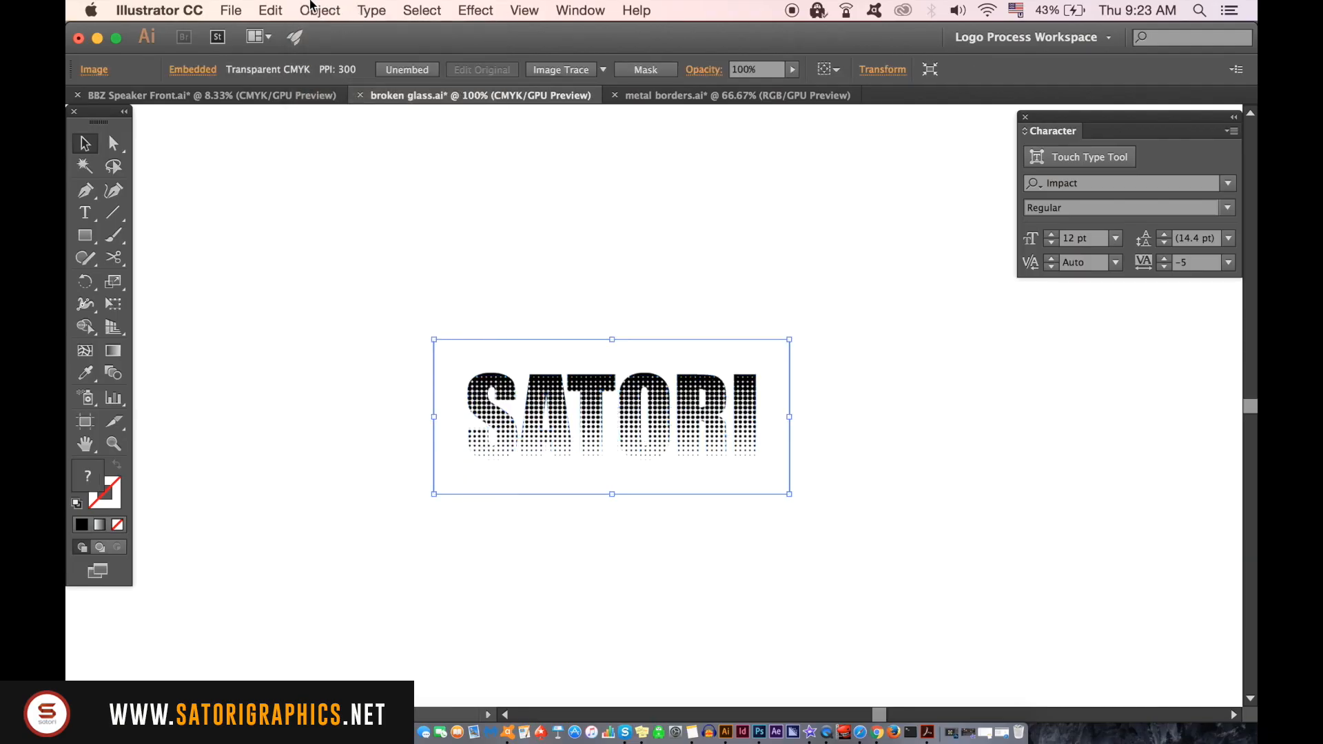
Image-trace the halftone lettering in black and white with Preview and Ignore White on, threshold 191, paths 39% and corners 30%
left_click(562, 9)
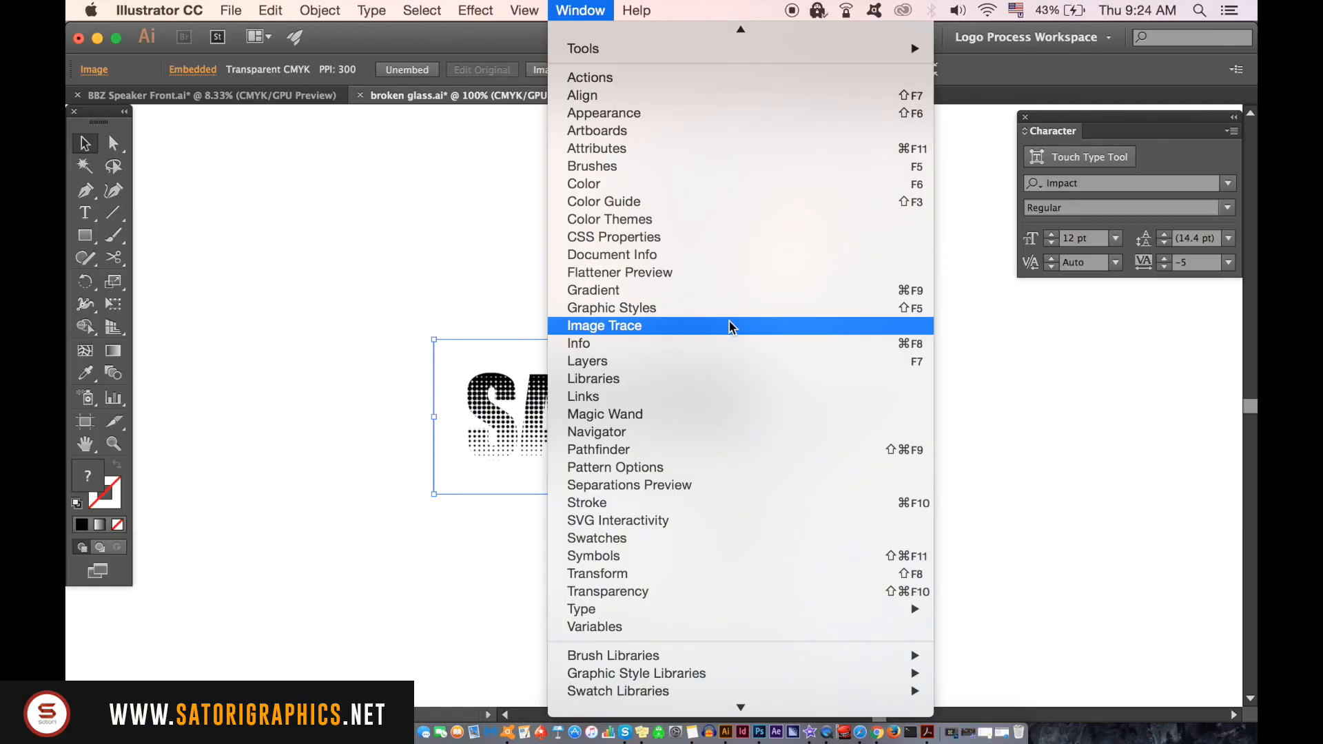
left_click(635, 351)
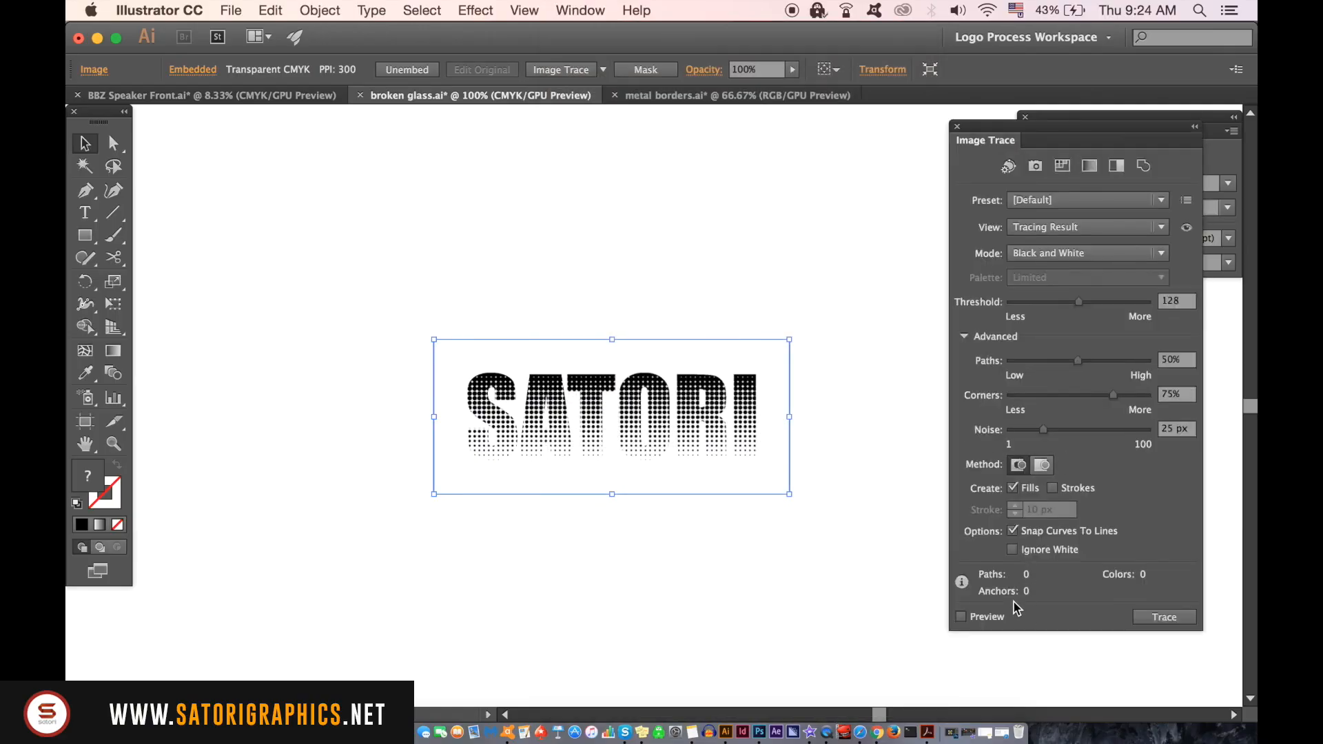
left_click_drag(1078, 302, 1060, 303)
left_click(1133, 362)
left_click(1126, 394)
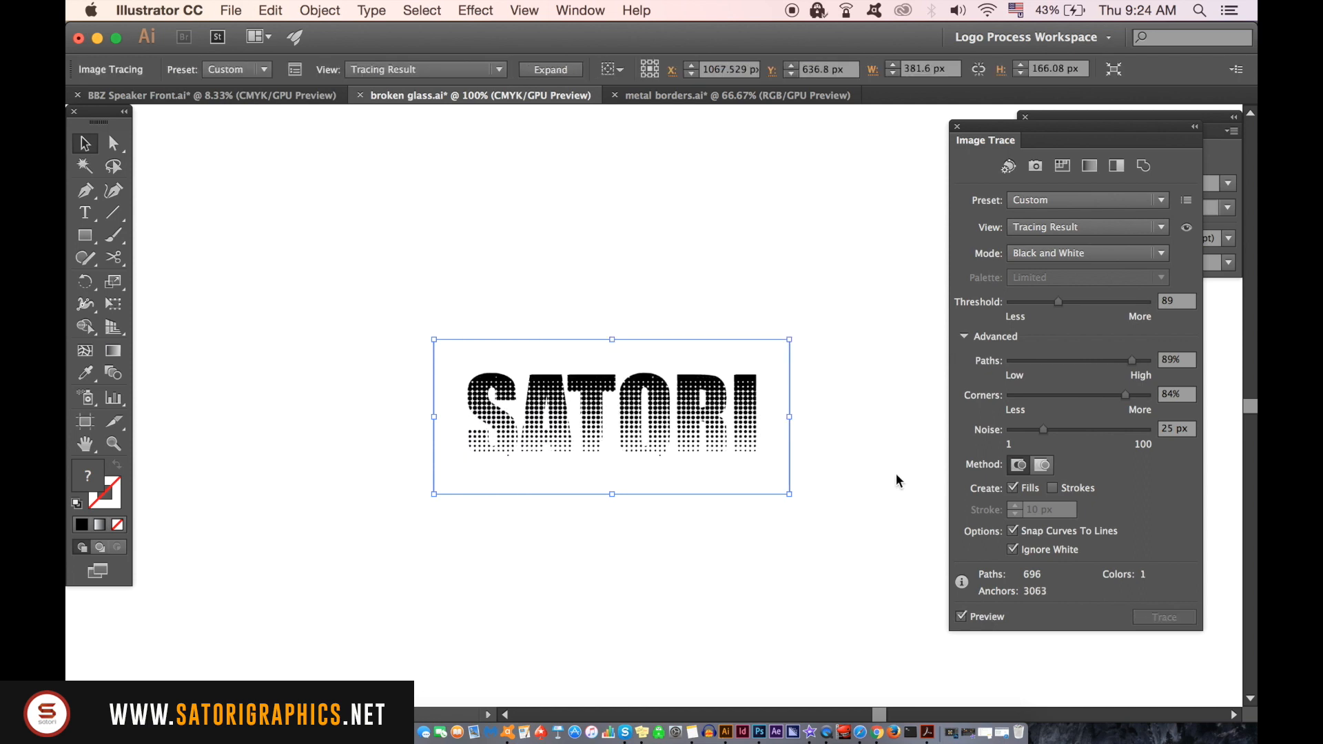
left_click(1039, 302)
left_click(1112, 301)
left_click(1063, 361)
left_click(1052, 395)
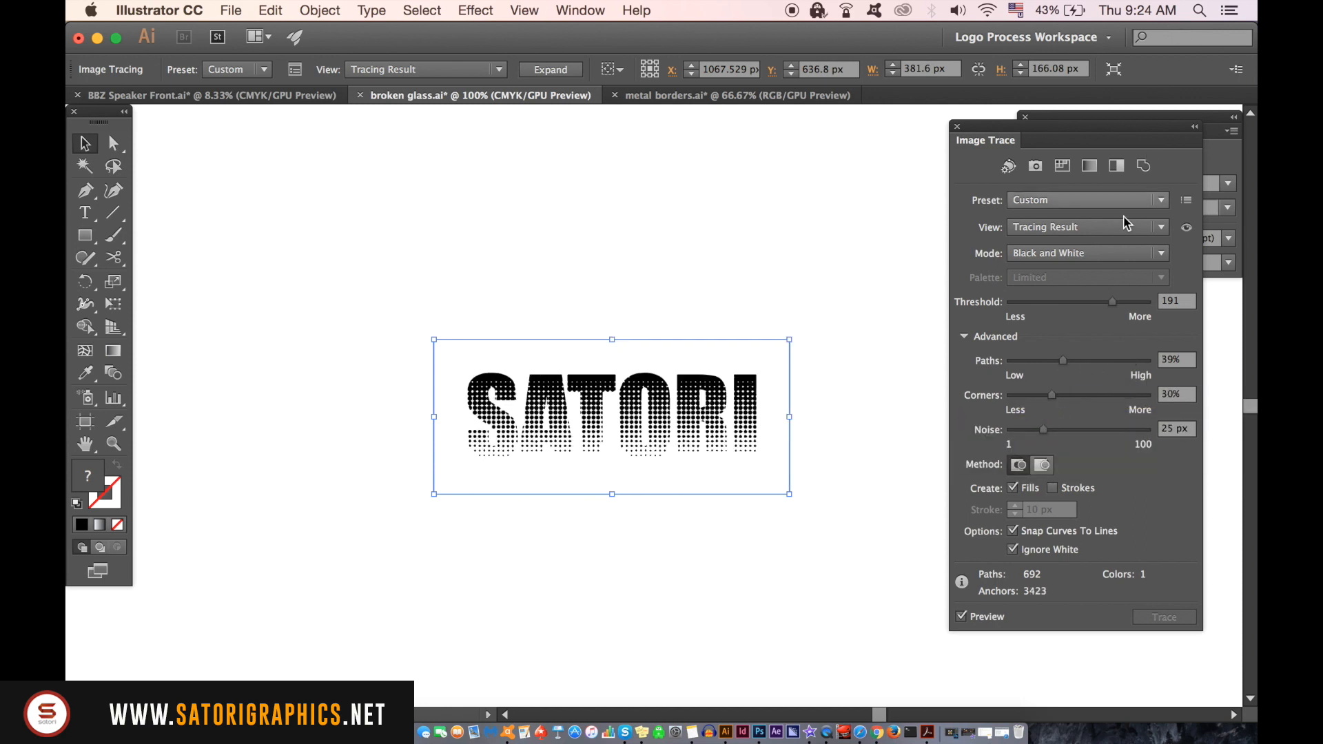
Expand the traced halftone SATORI lettering into vector paths
left_click(372, 10)
mouse_move(321, 11)
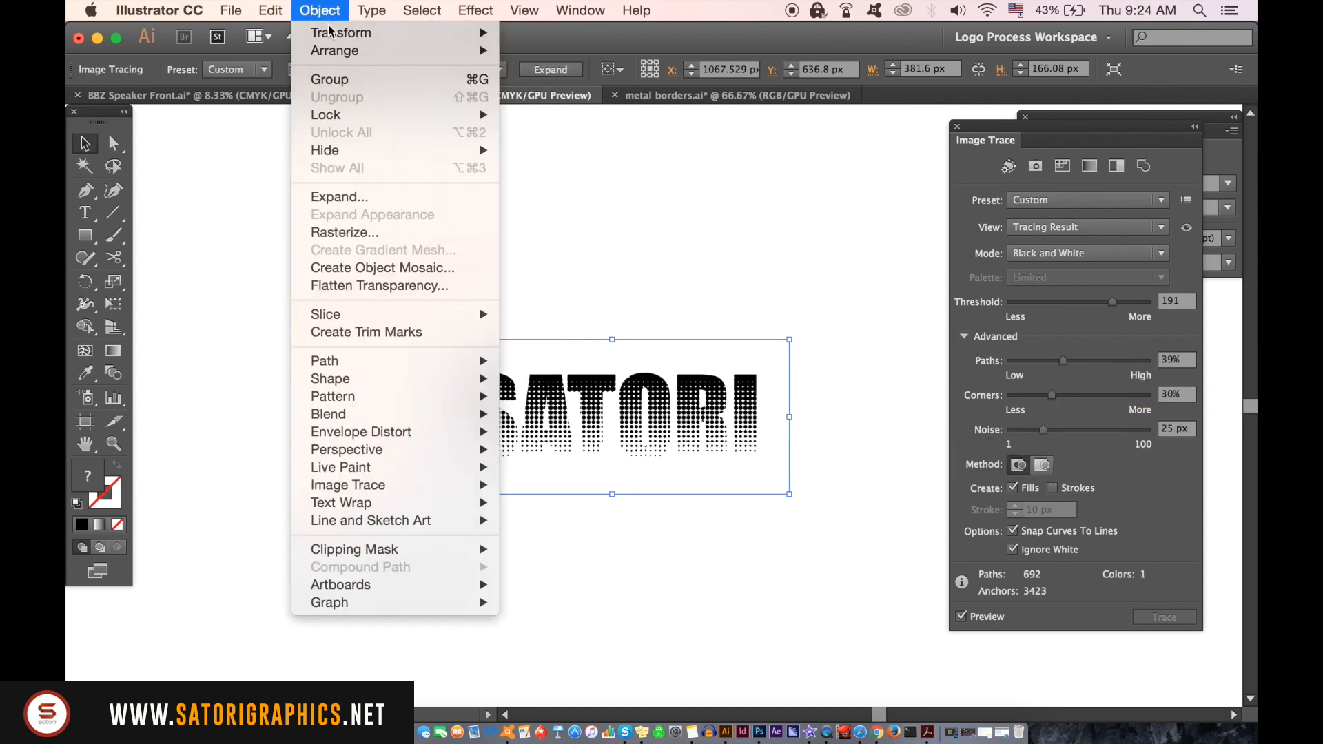
mouse_move(386, 485)
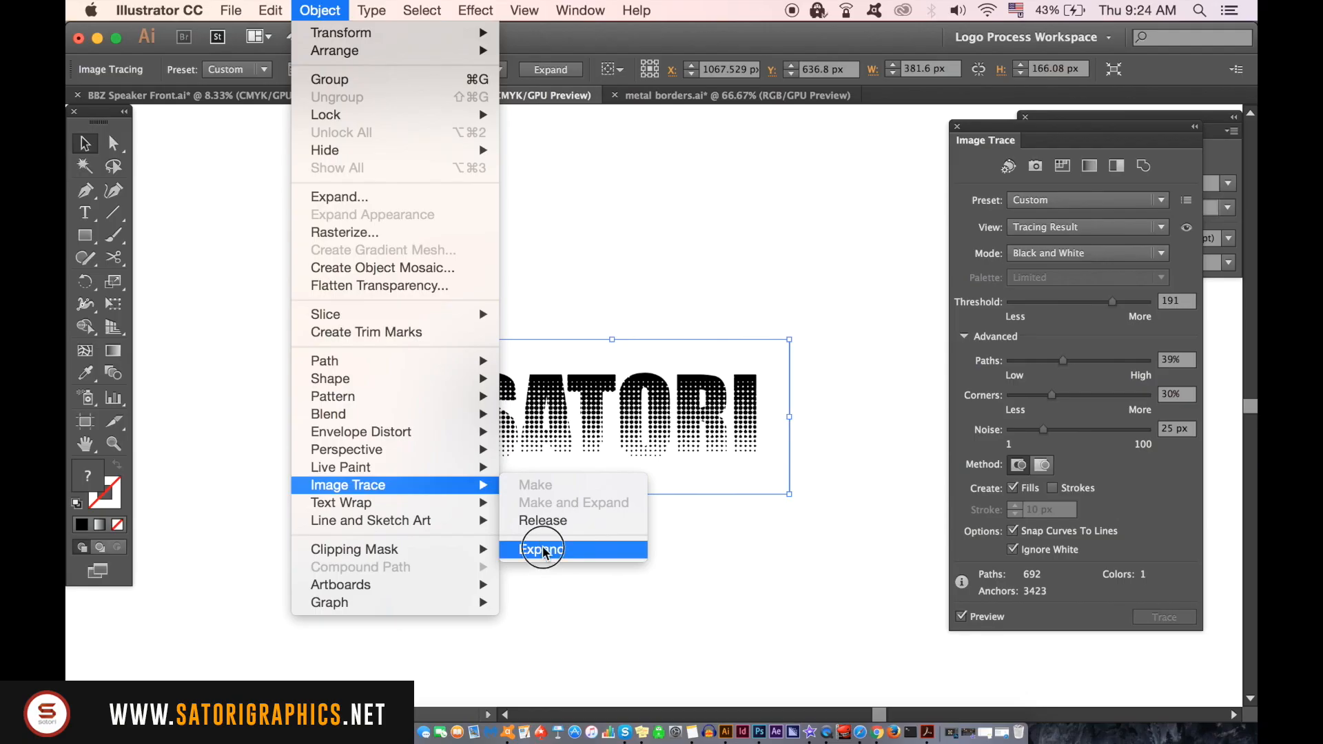
left_click(924, 463)
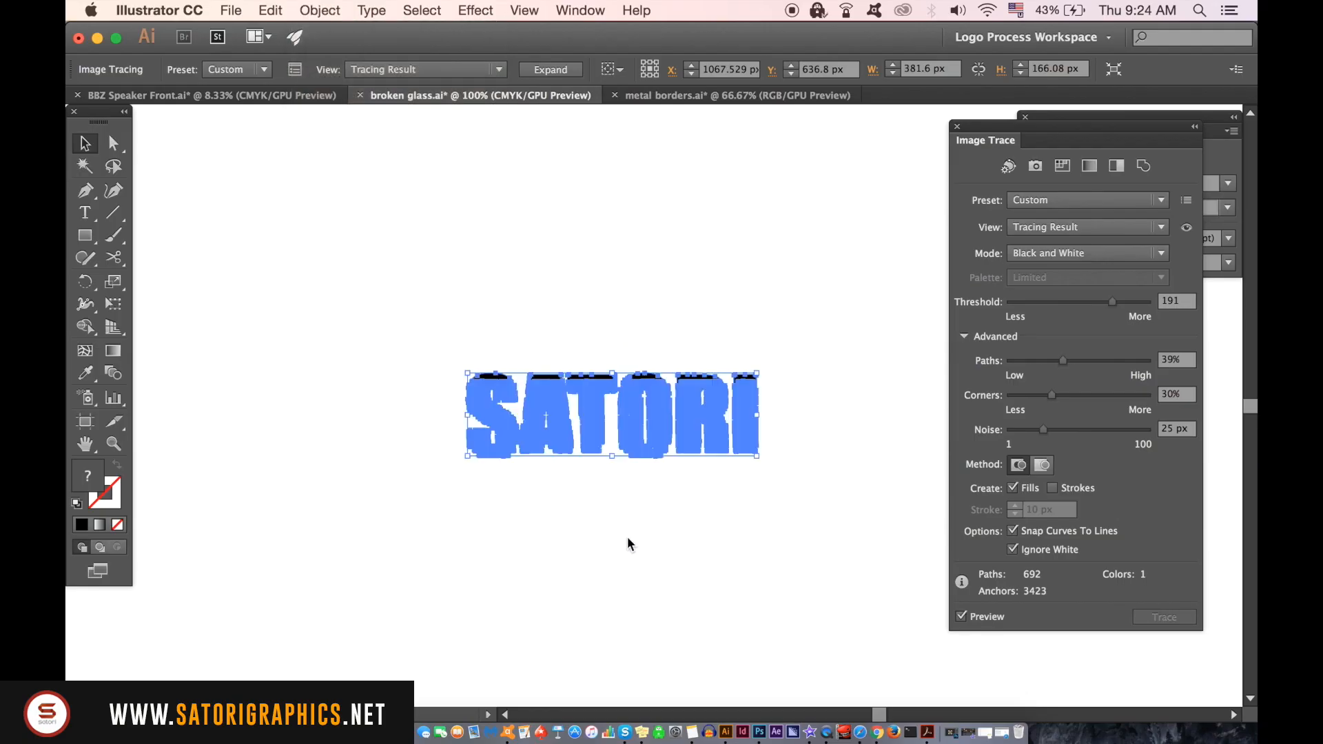
left_click(553, 303)
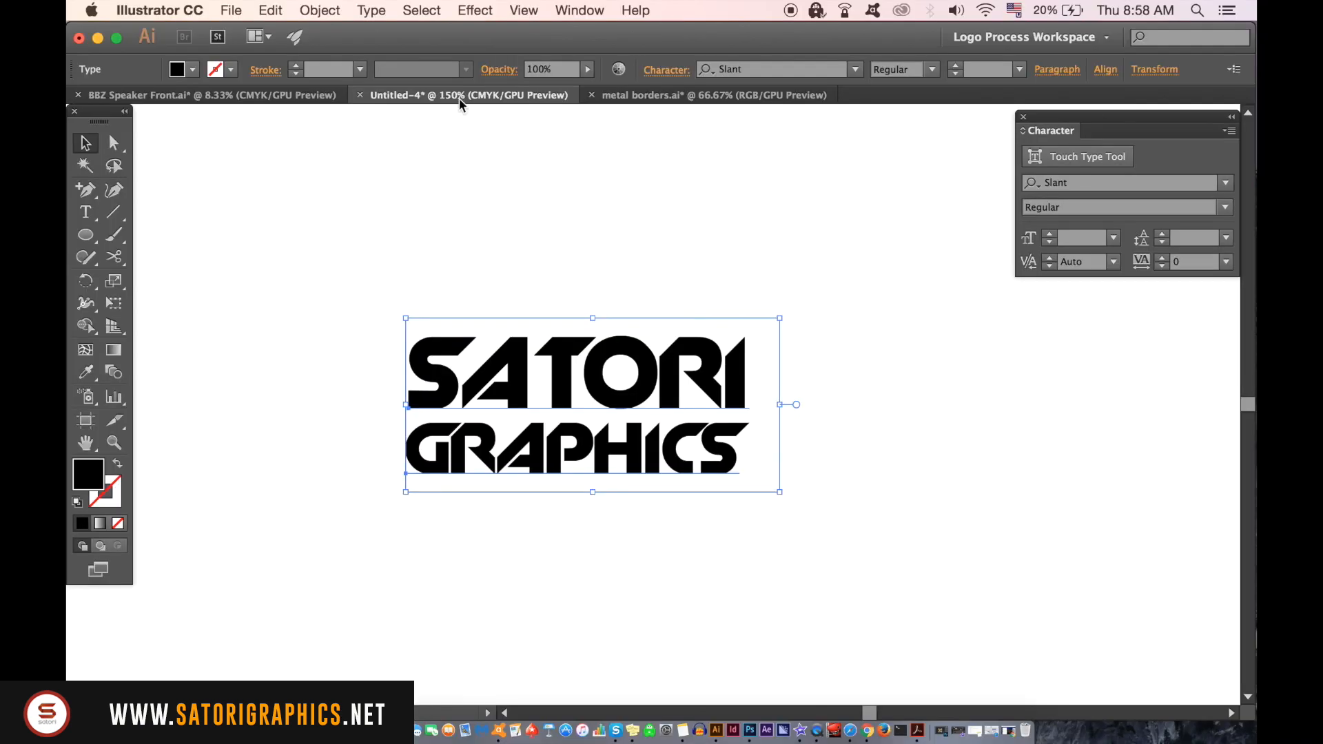
Convert the SATORI GRAPHICS text in Untitled-4 to outlines and unite the letters with Pathfinder
left_click(376, 10)
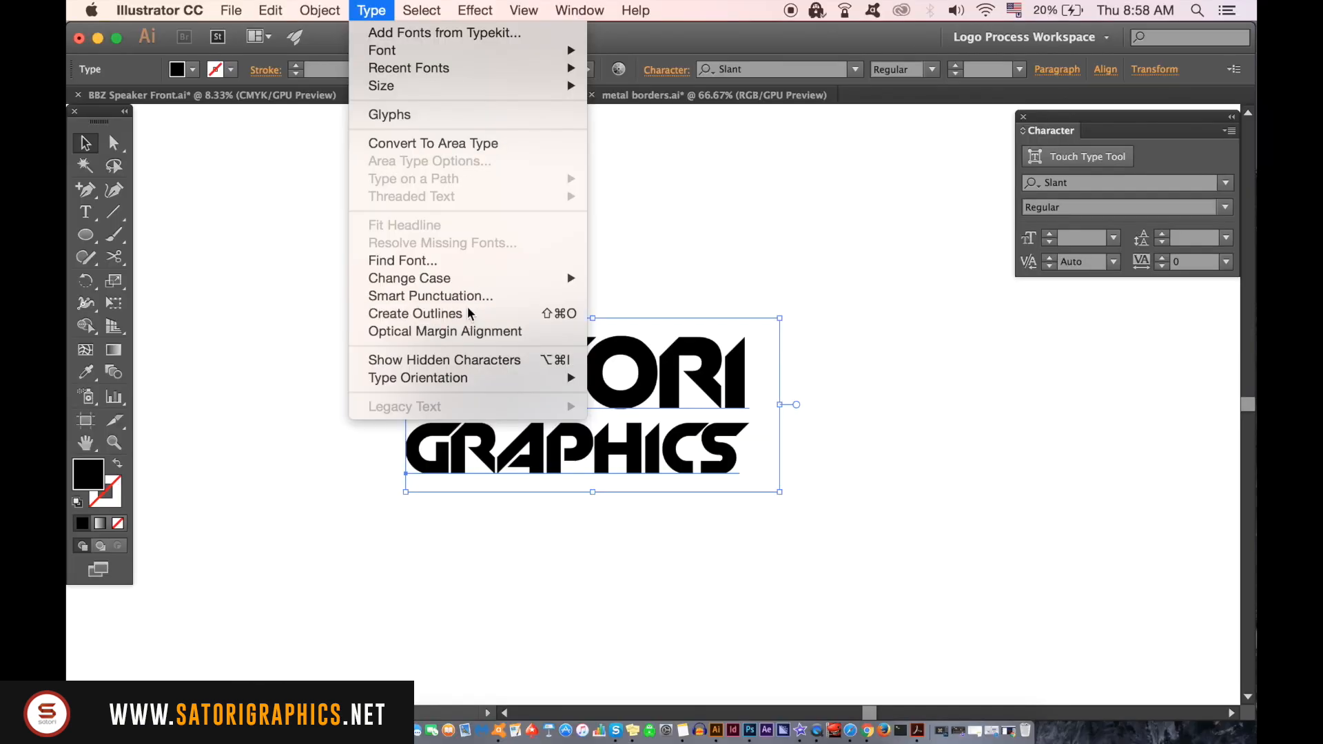
left_click(672, 307)
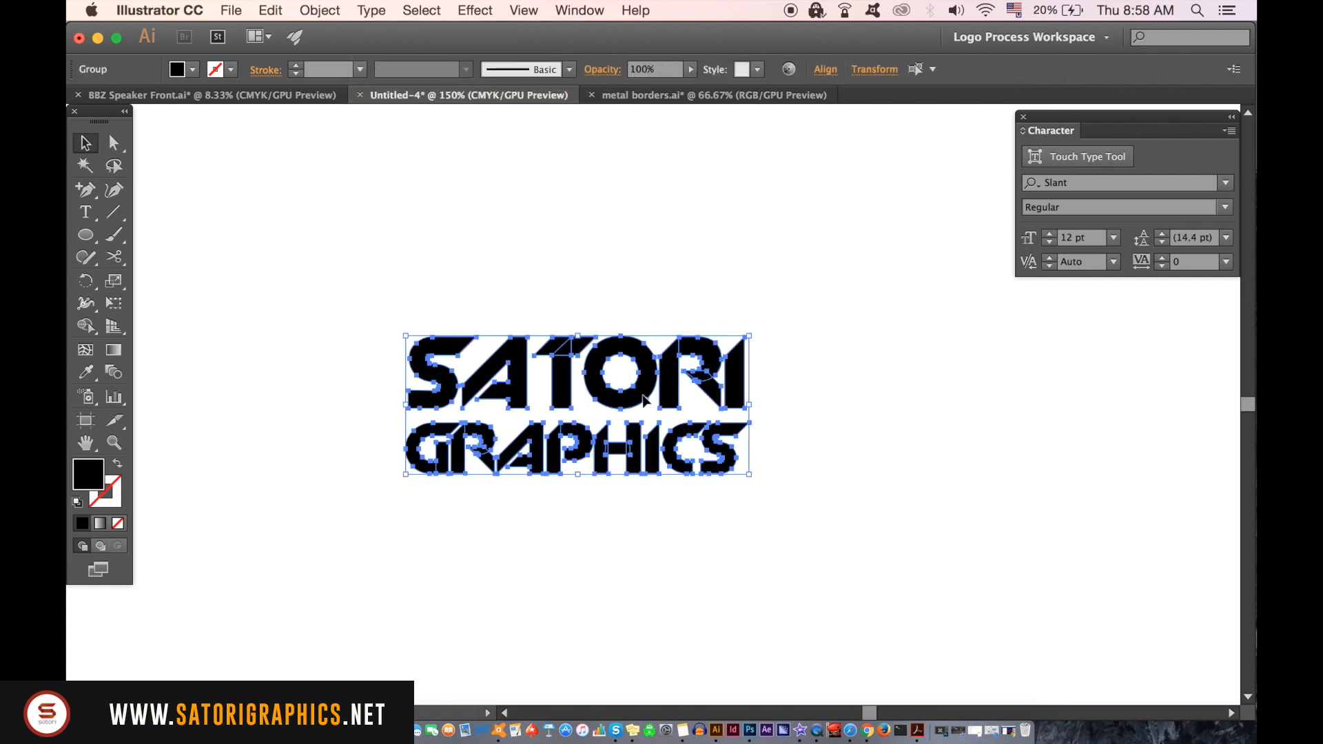
left_click(486, 7)
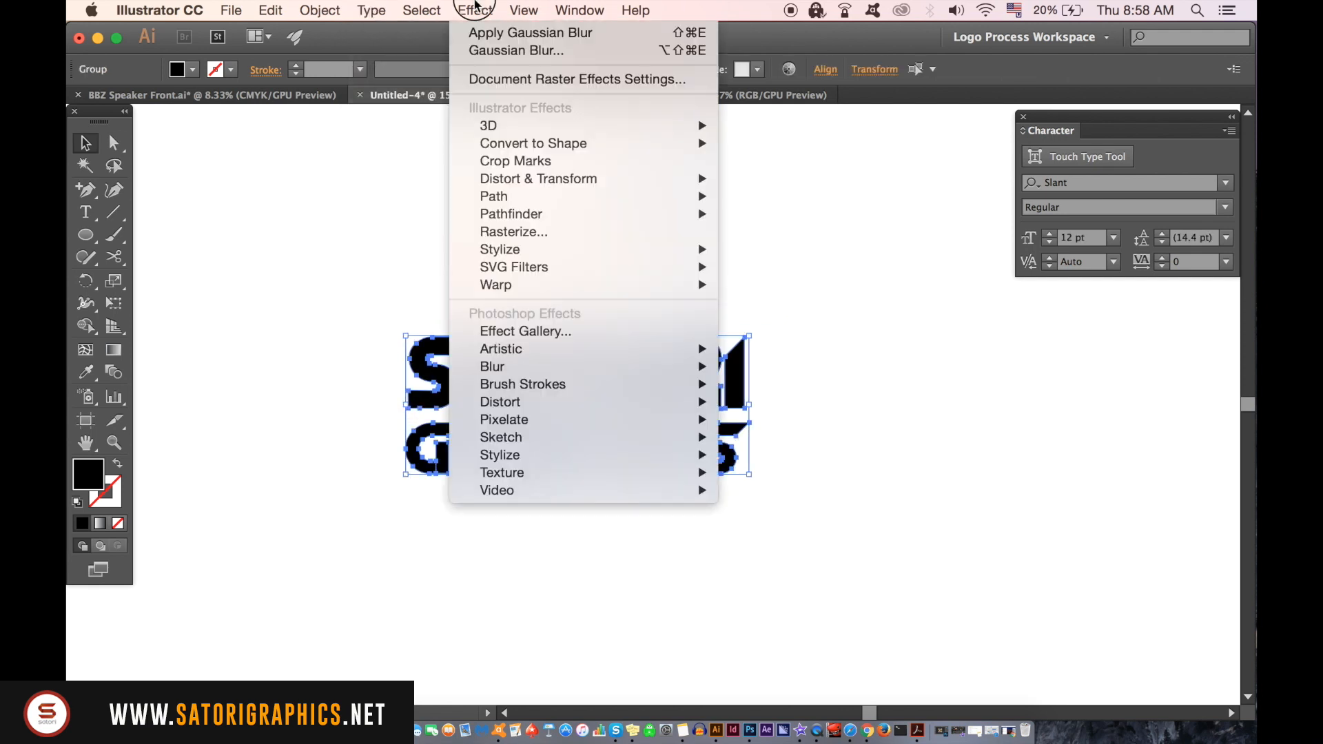
mouse_move(565, 5)
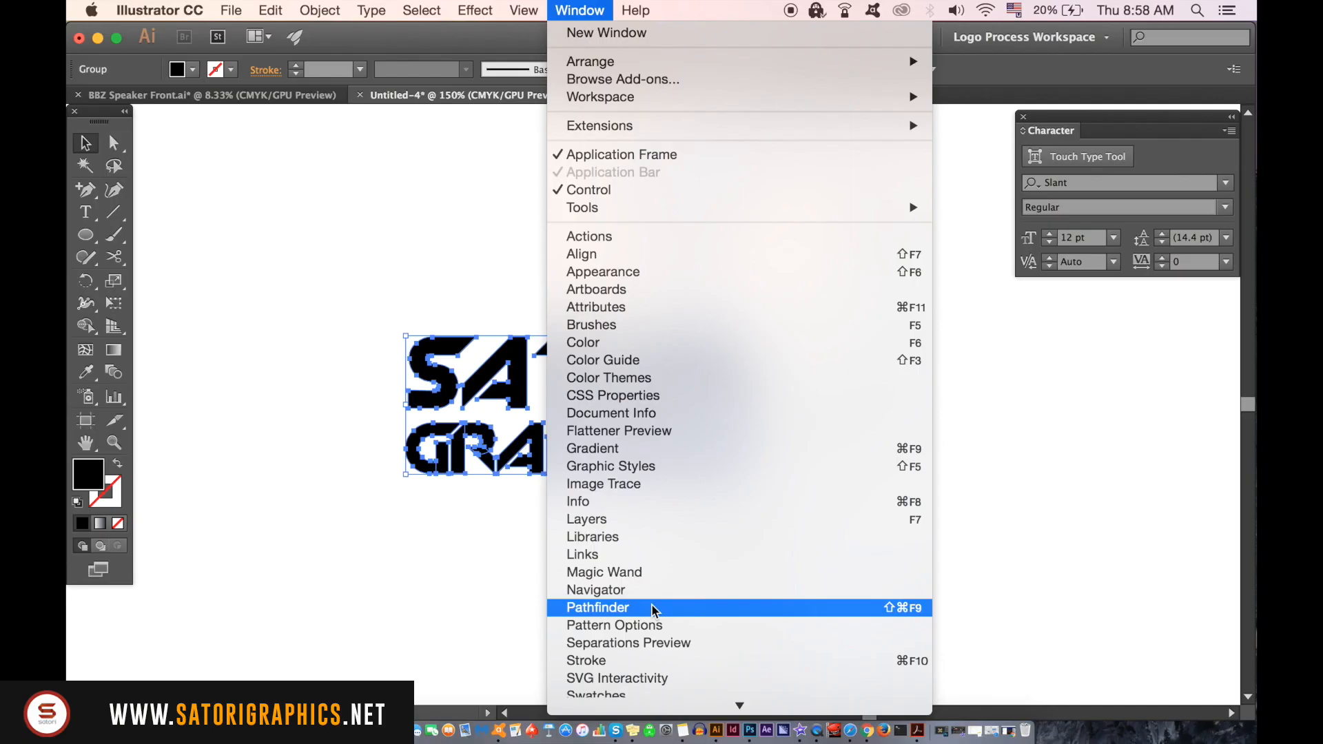
left_click(372, 375)
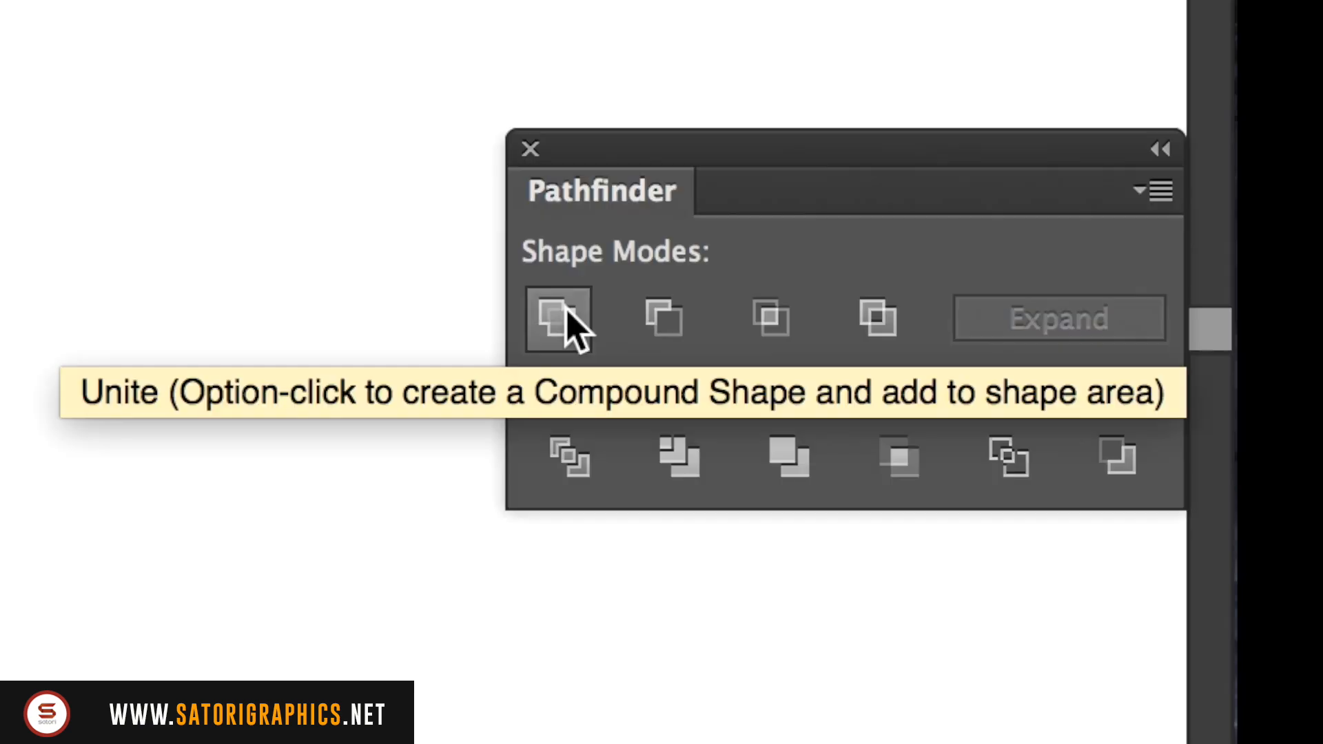
left_click(559, 319)
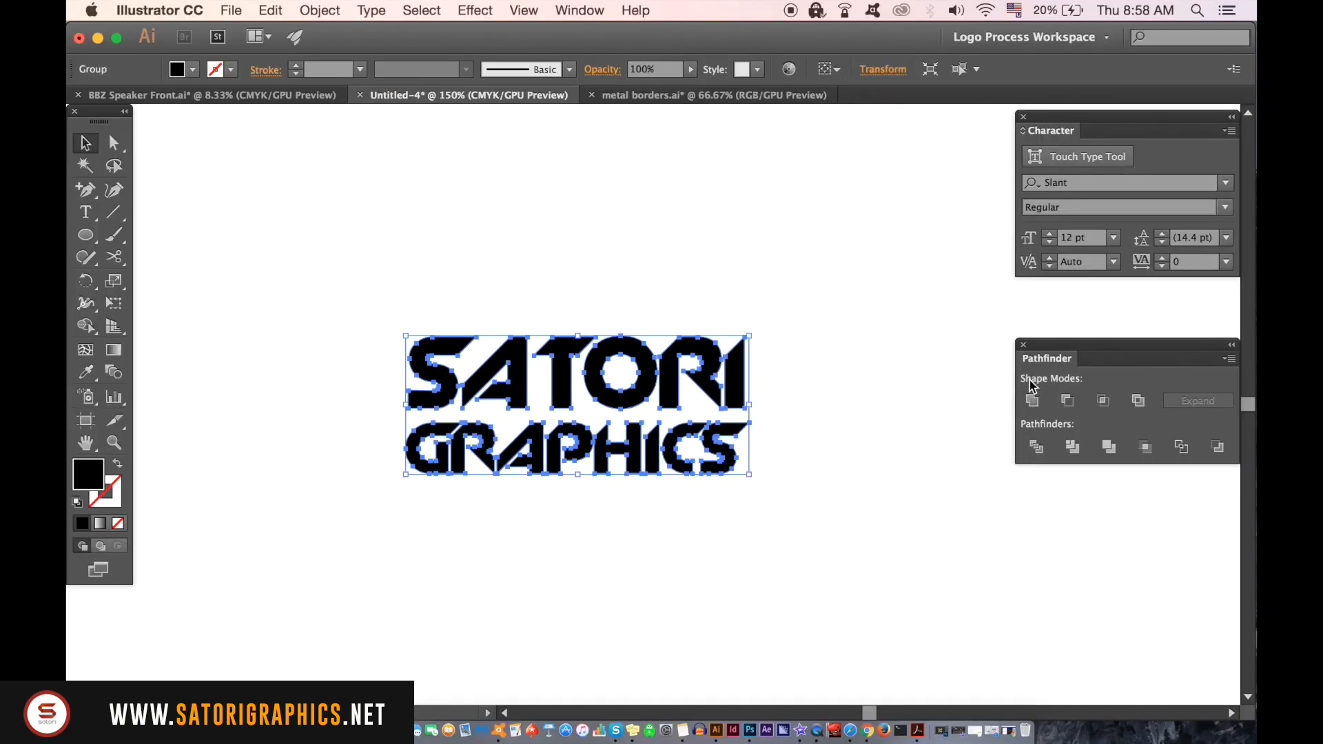
left_click(531, 149)
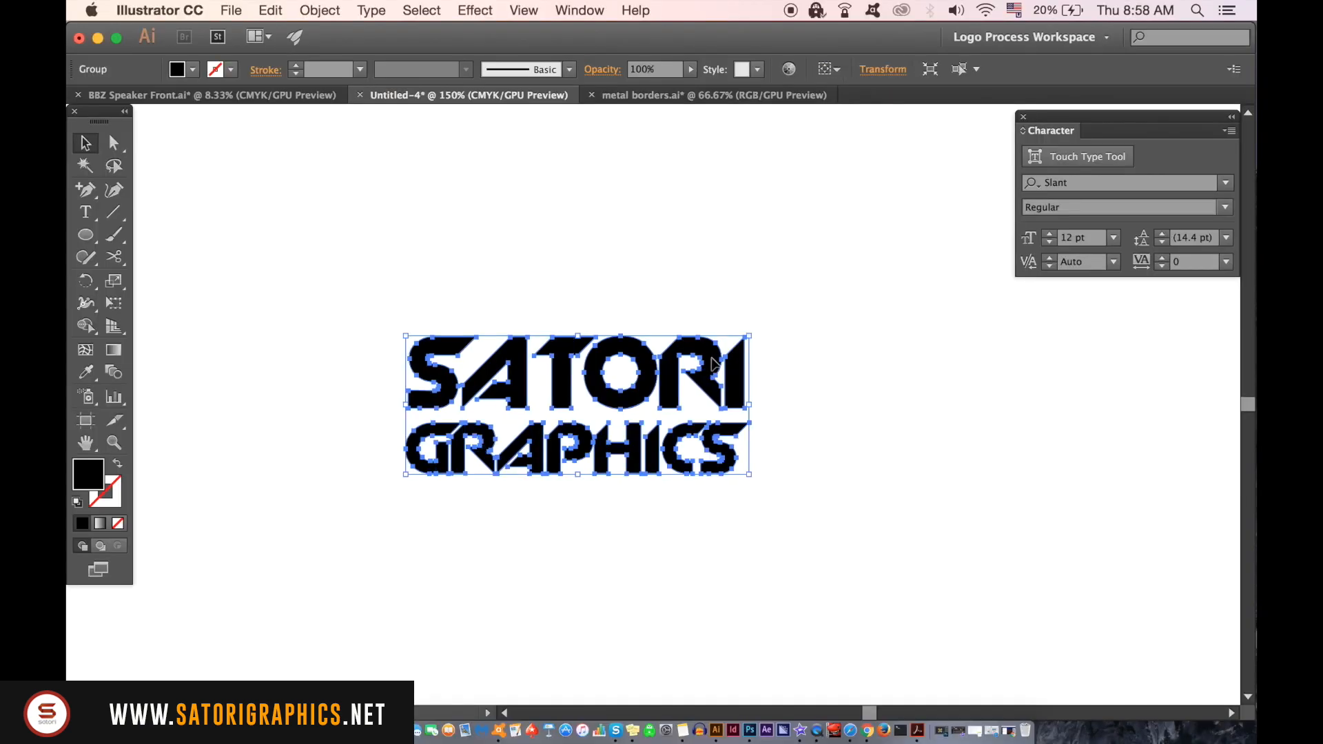
Make an opacity mask for the SATORI GRAPHICS lettering, turn off Clip and activate the mask for editing
left_click(580, 10)
mouse_move(703, 704)
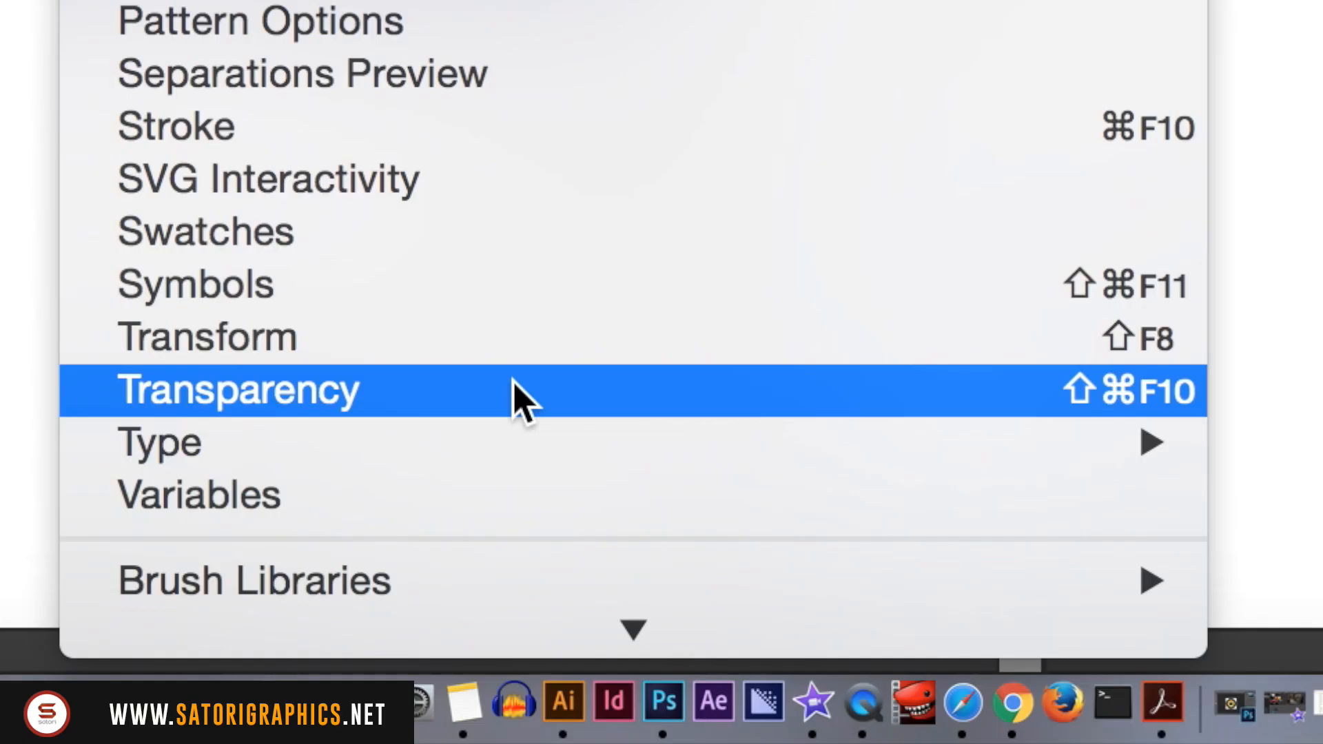
left_click(516, 394)
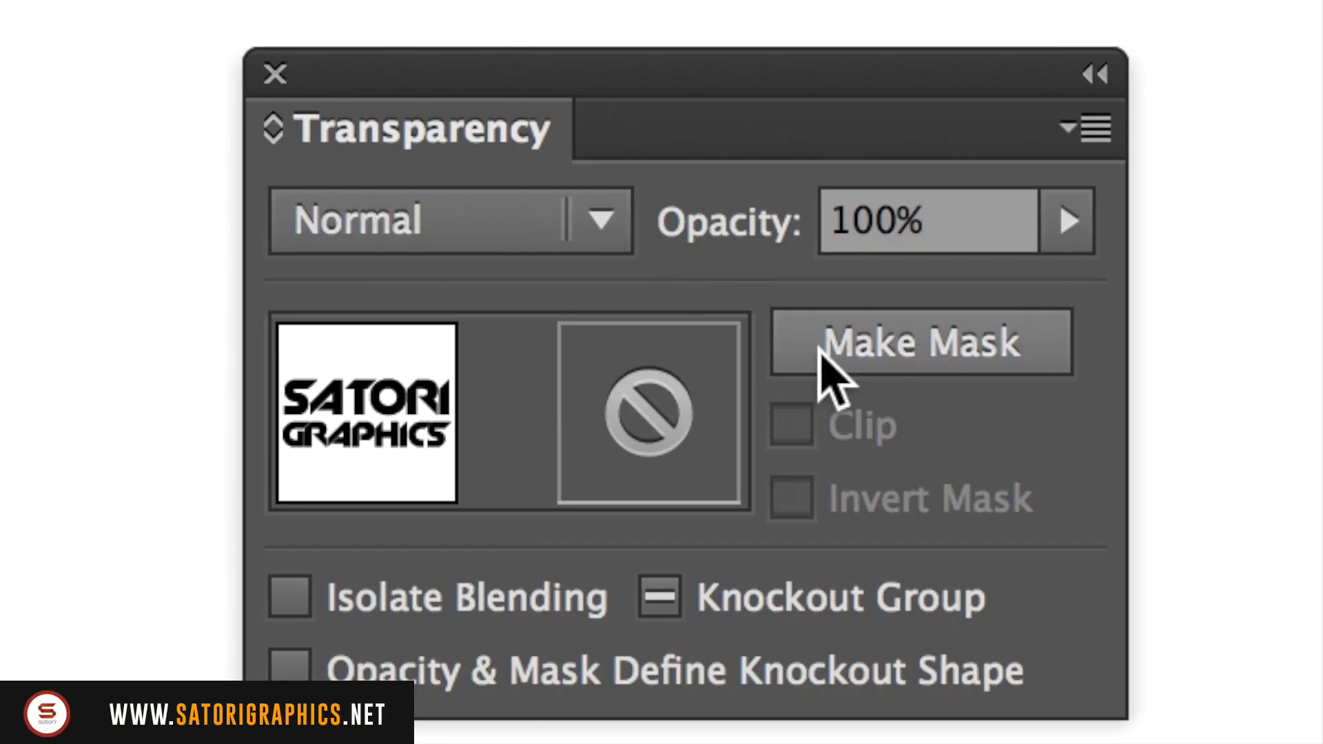
left_click(1076, 434)
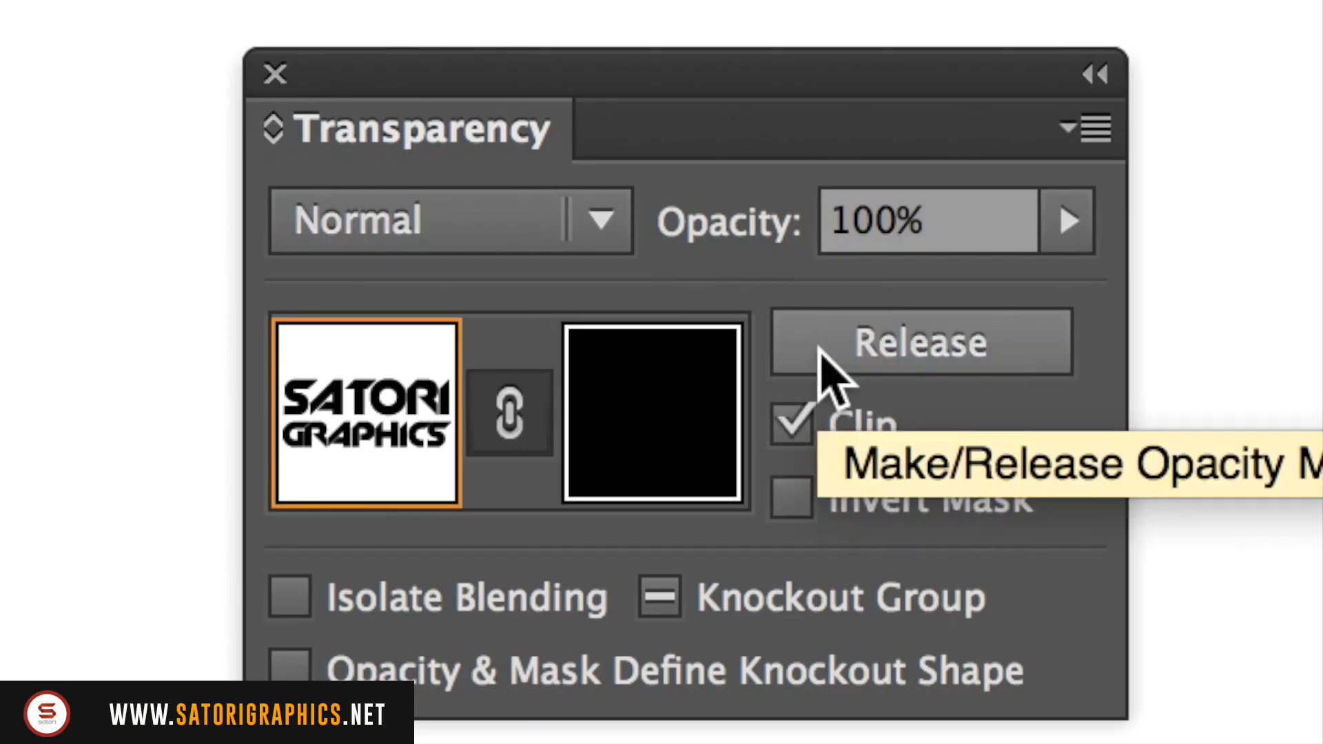
left_click(788, 436)
left_click(672, 427)
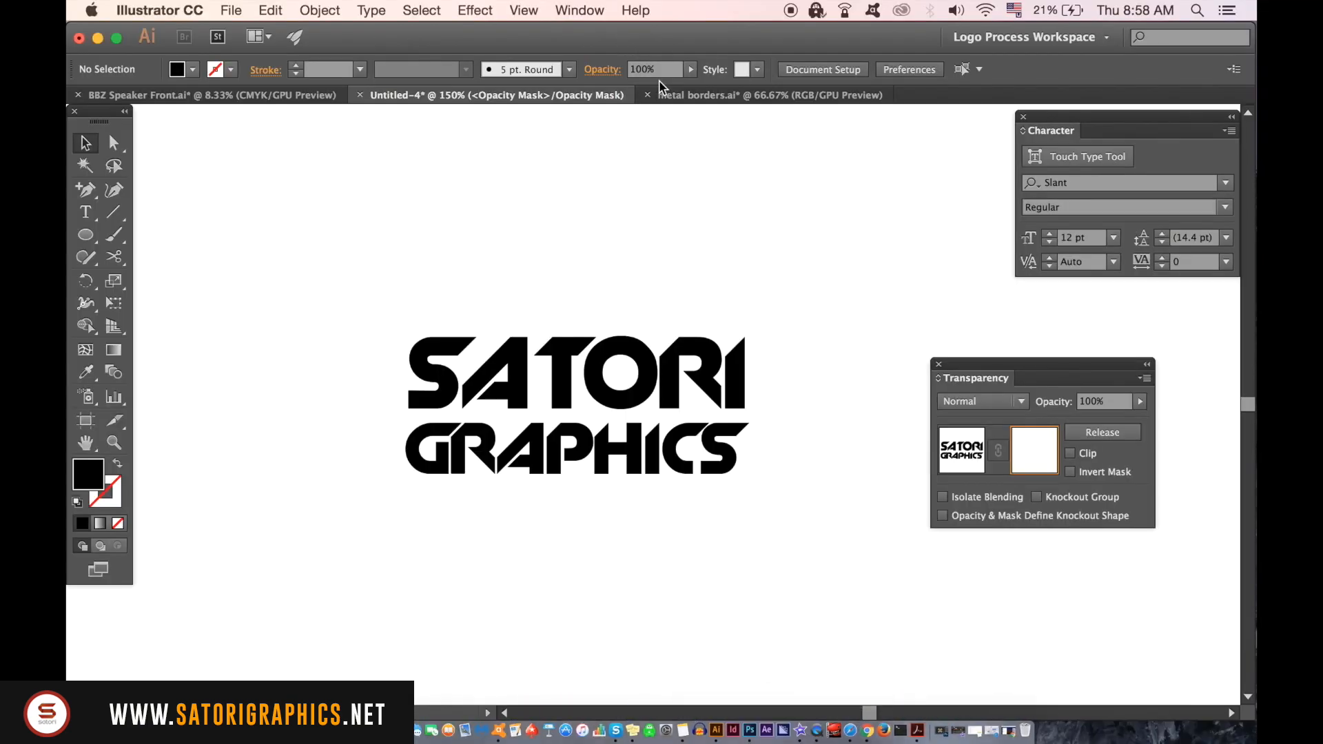
Copy the round brushed-metal texture beside the artboard in metal borders.ai
left_click(691, 96)
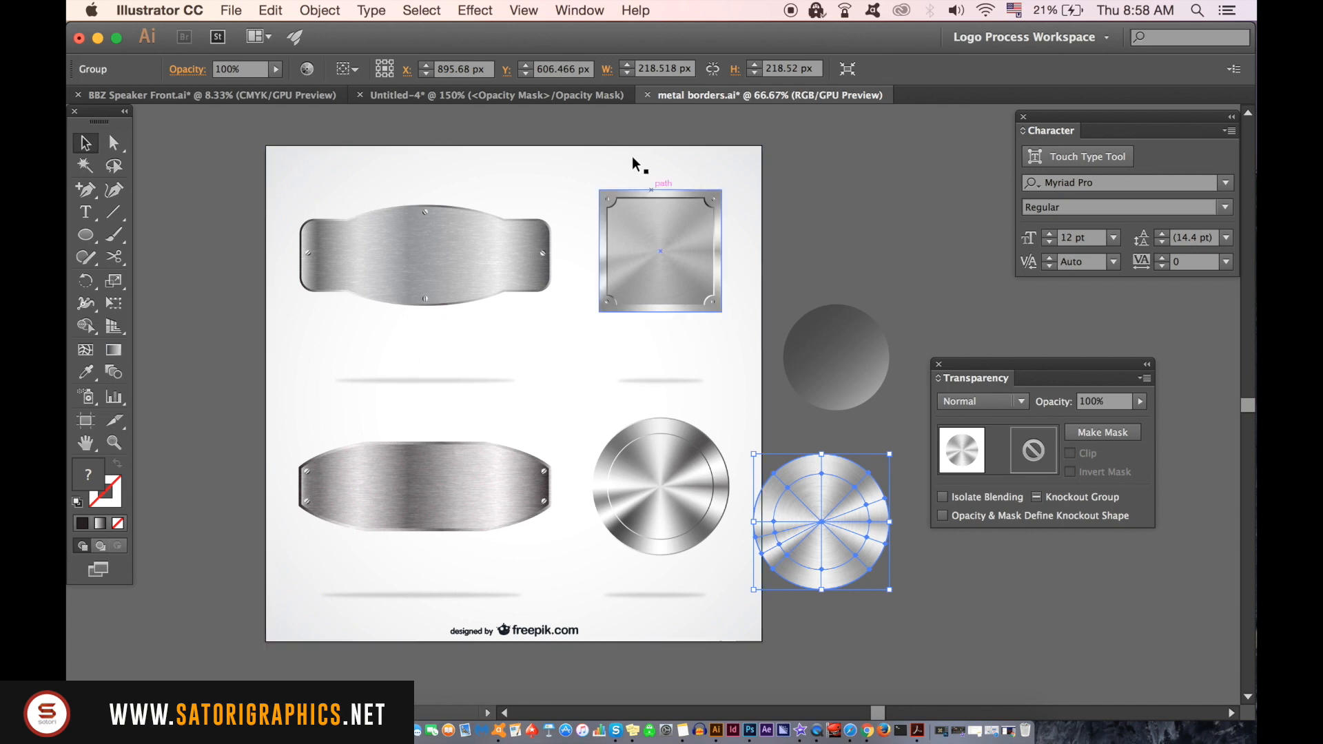
left_click(319, 11)
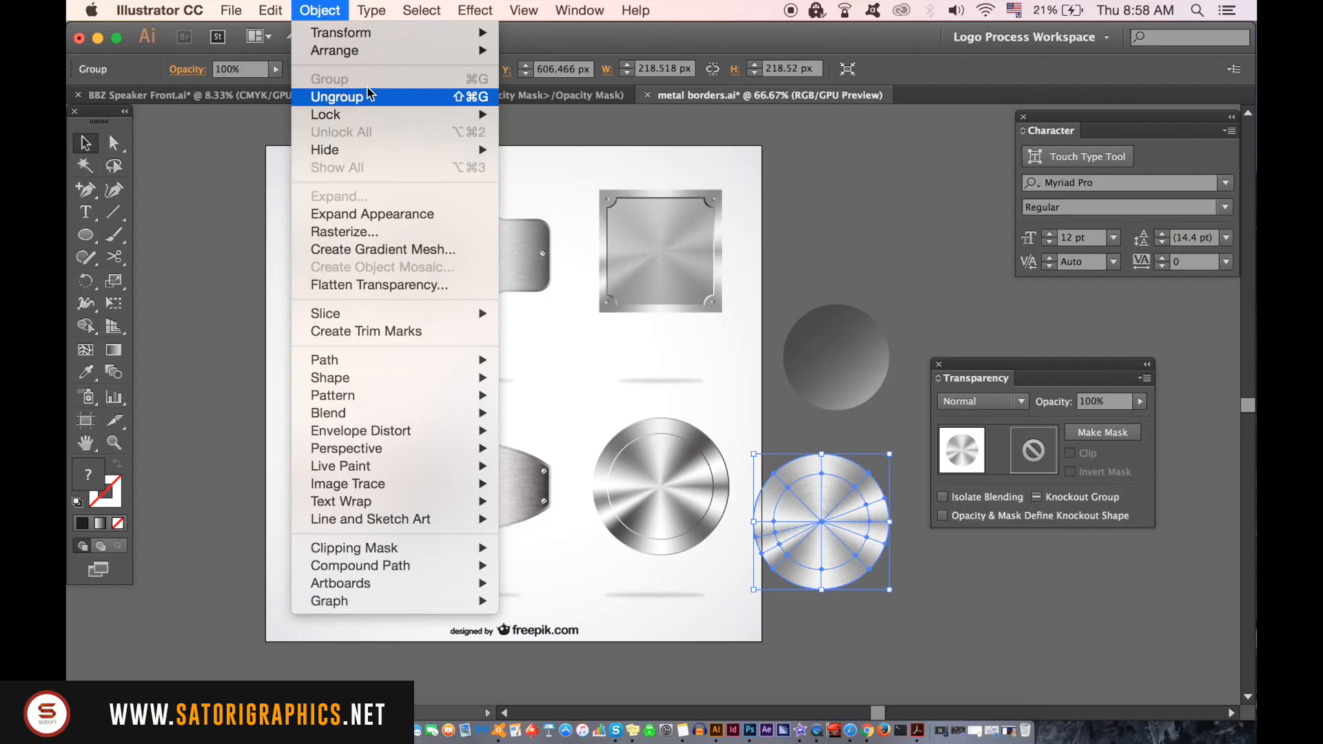
left_click(1322, 595)
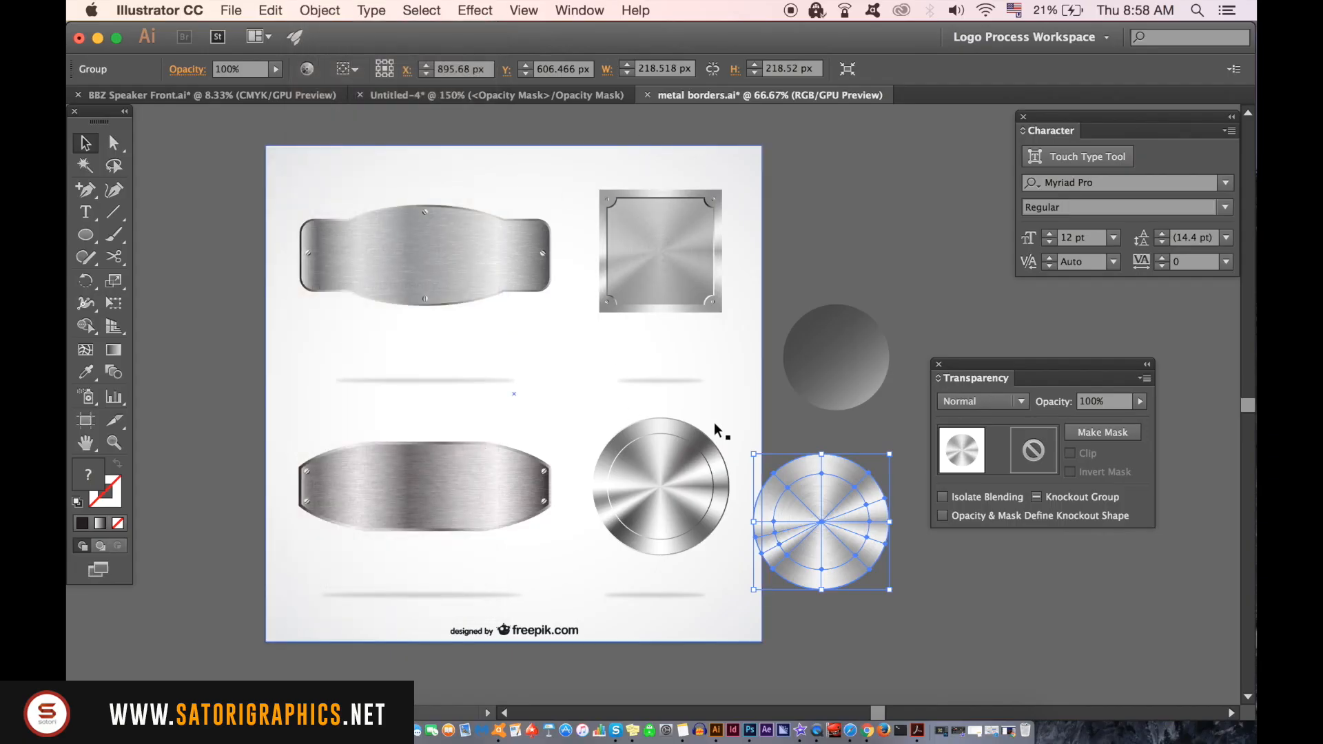
left_click(915, 507)
left_click(826, 513)
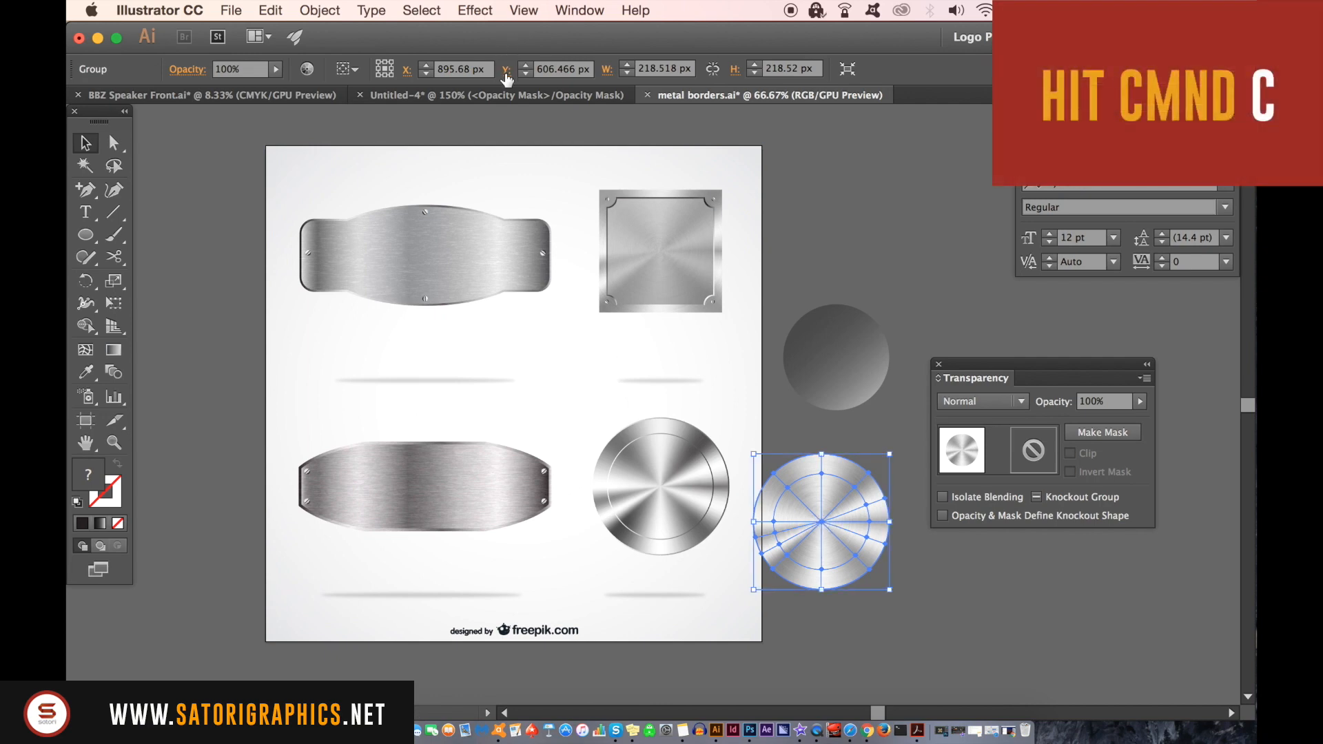
Paste the metal texture into the lettering's opacity mask in Untitled-4, enlarge it to about 289 px wide and center it over the lettering
left_click(505, 95)
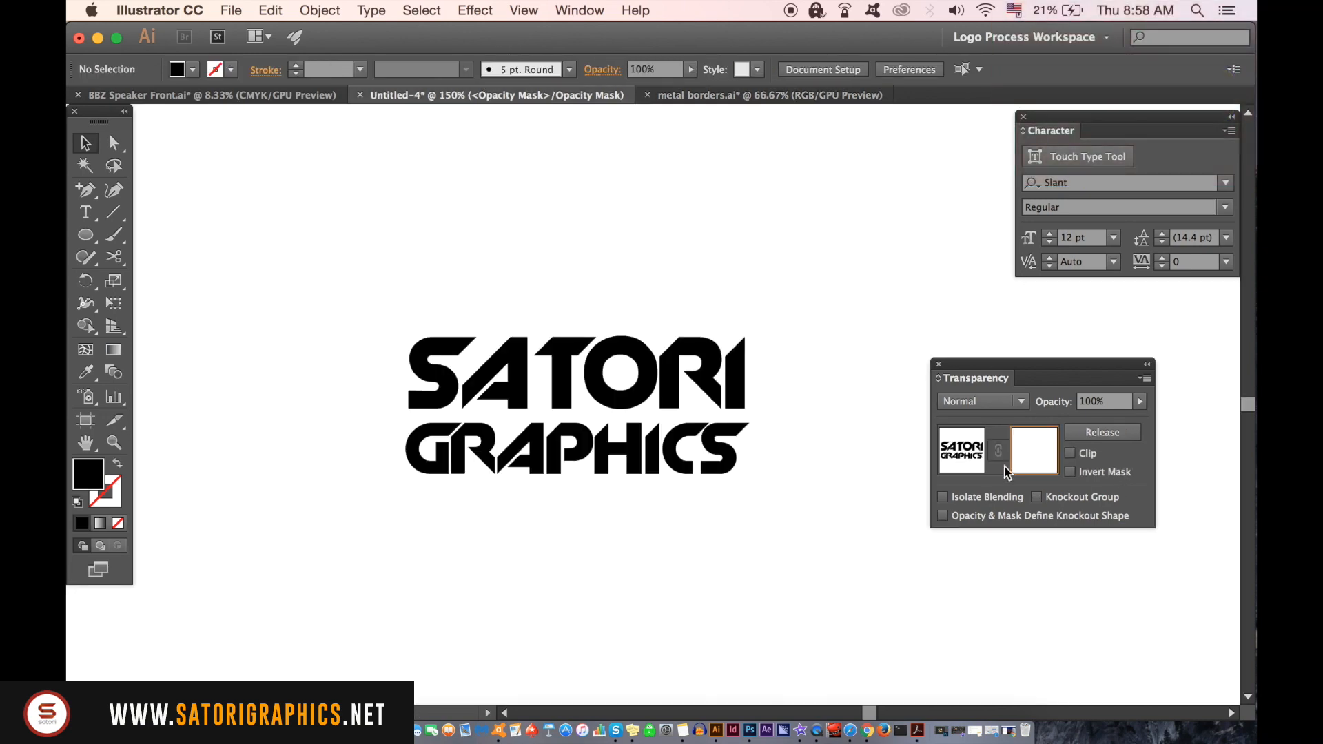
key("super+v")
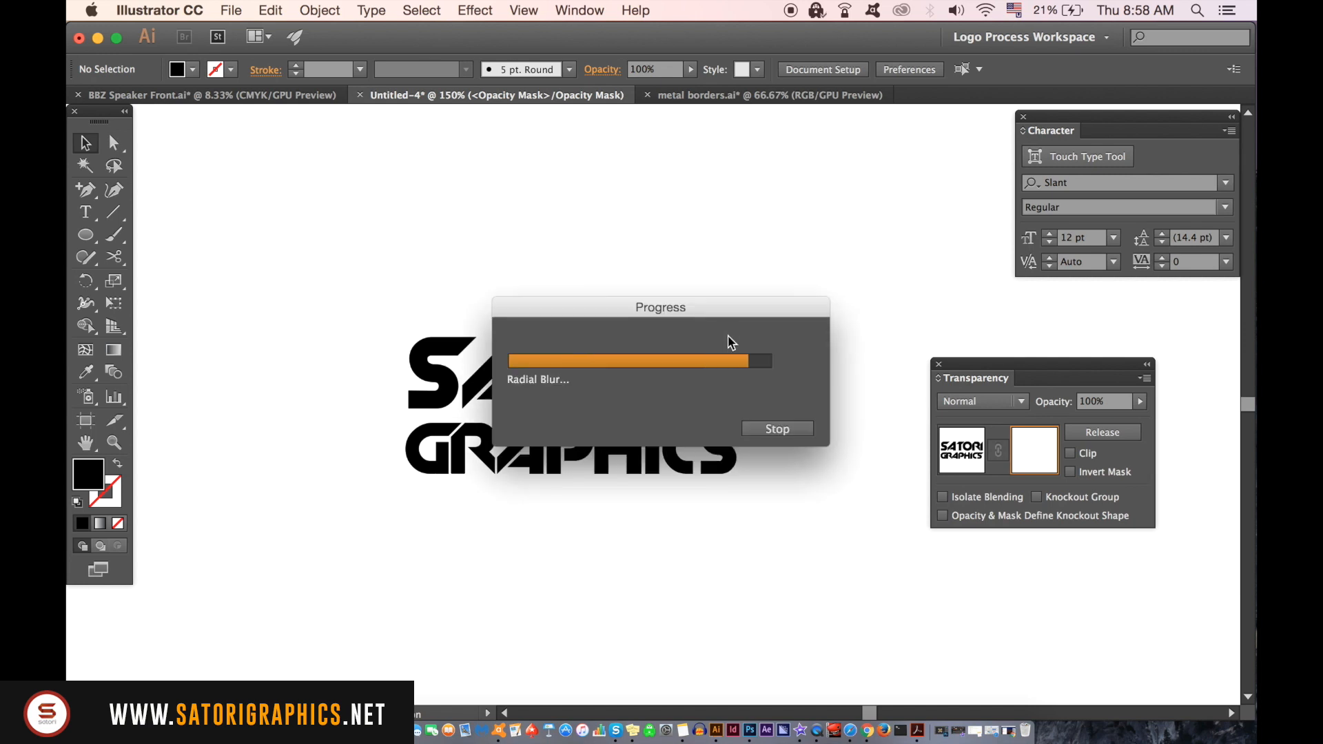
left_click_drag(725, 297, 602, 286)
left_click_drag(683, 546, 846, 649)
left_click_drag(810, 606, 811, 606)
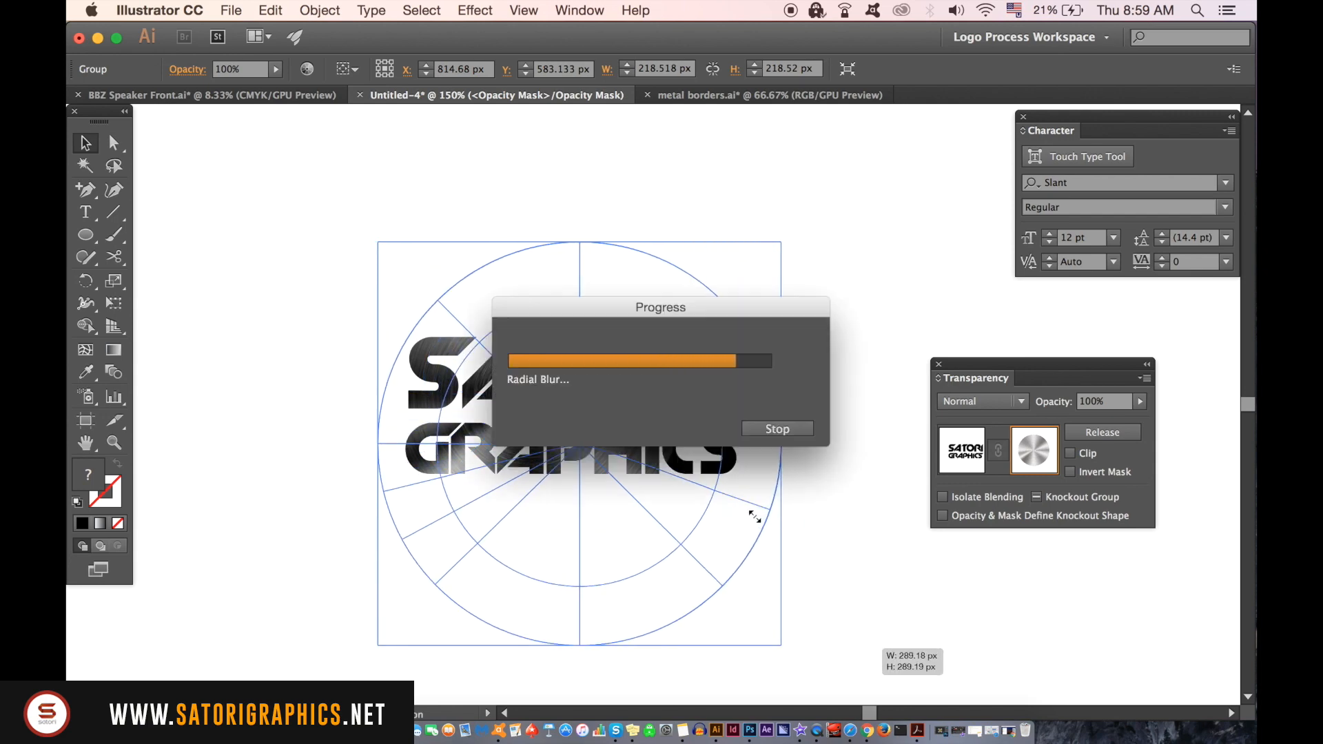
left_click_drag(715, 511, 710, 471)
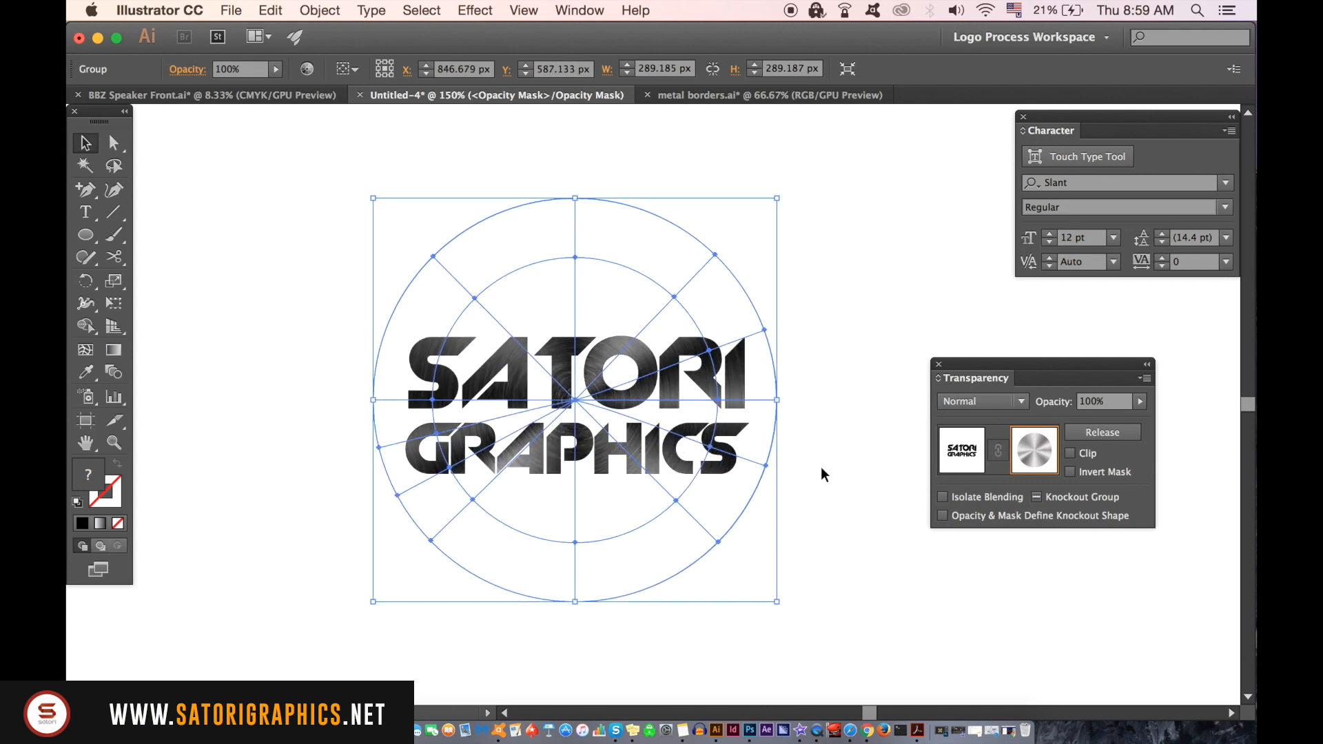
Set the mask texture's blend mode to Overlay, return from the mask to the artwork and clear the selection
left_click(827, 463)
left_click(629, 399)
left_click(1000, 406)
left_click(1002, 204)
left_click(865, 355)
left_click(756, 433)
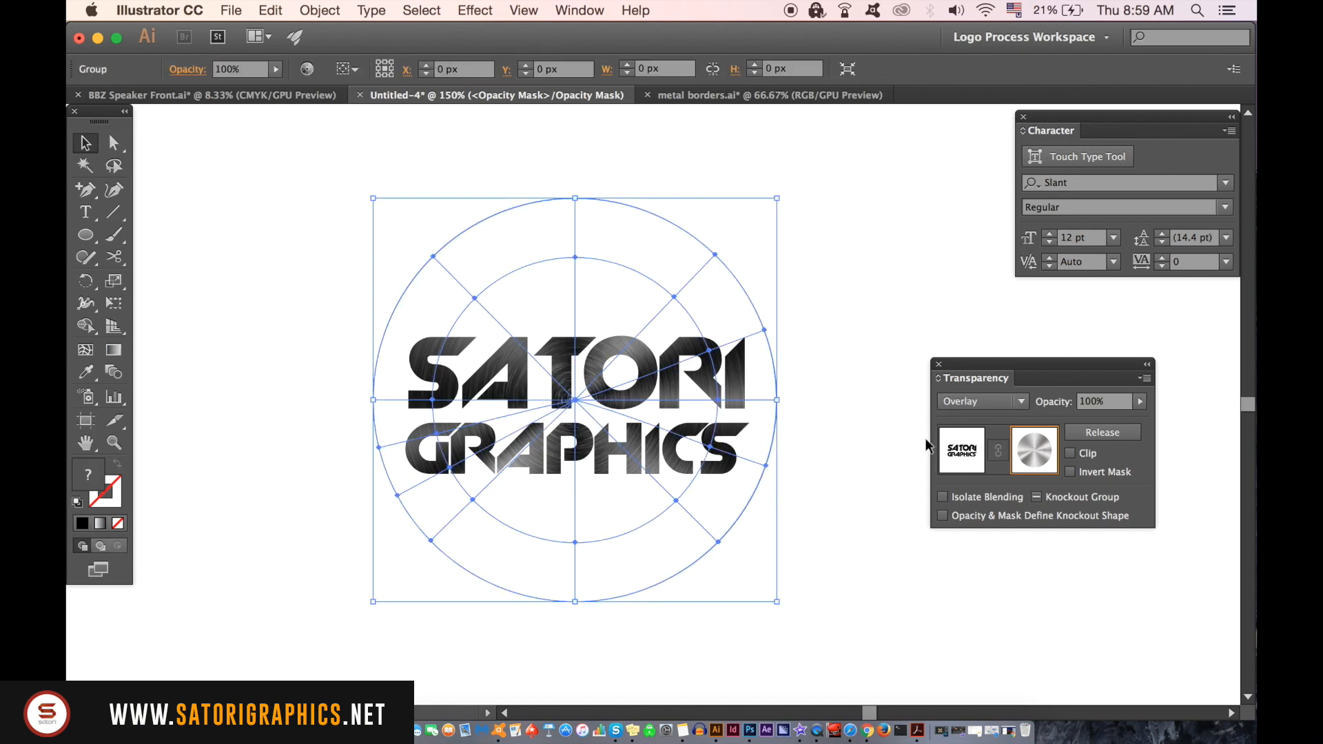
left_click(963, 452)
left_click(874, 380)
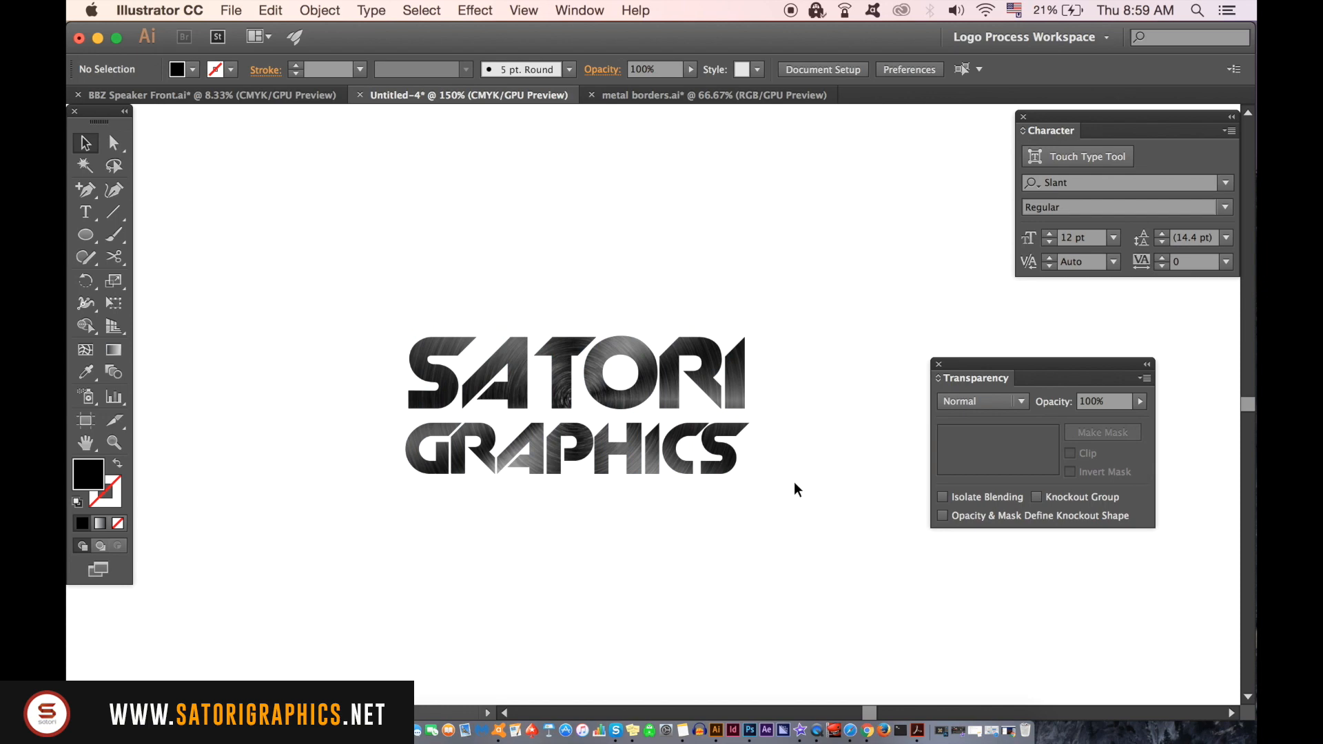
Recolor the textured SATORI GRAPHICS lettering with a medium blue fill and deselect it
left_click(742, 374)
double_click(88, 474)
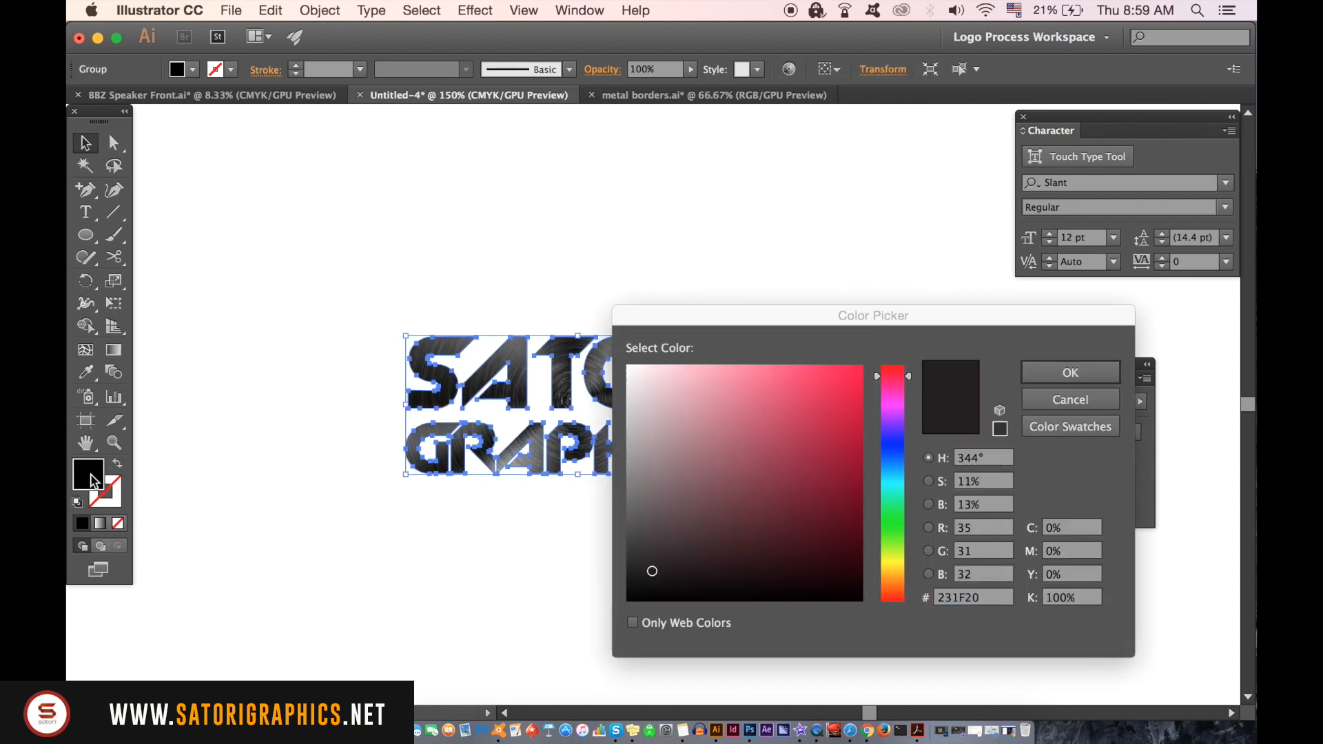
left_click(892, 466)
left_click(842, 391)
left_click(1070, 372)
left_click(852, 440)
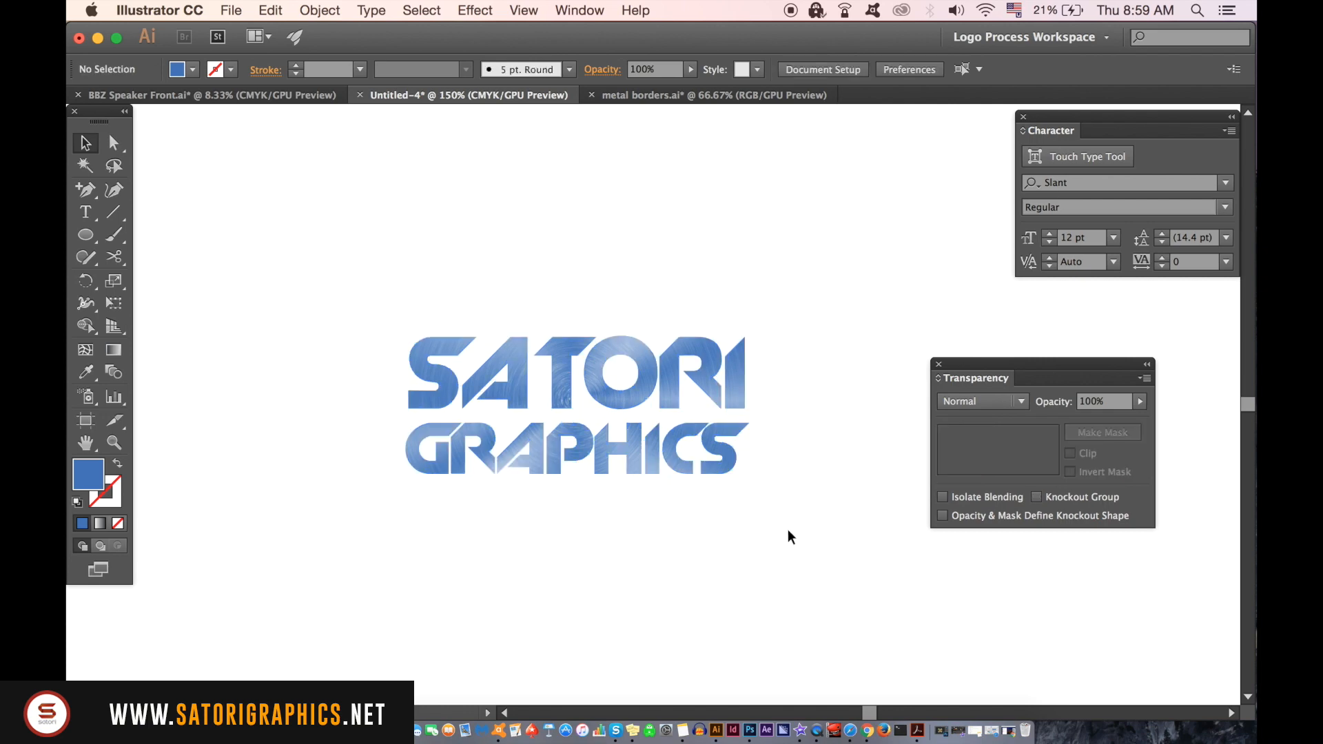